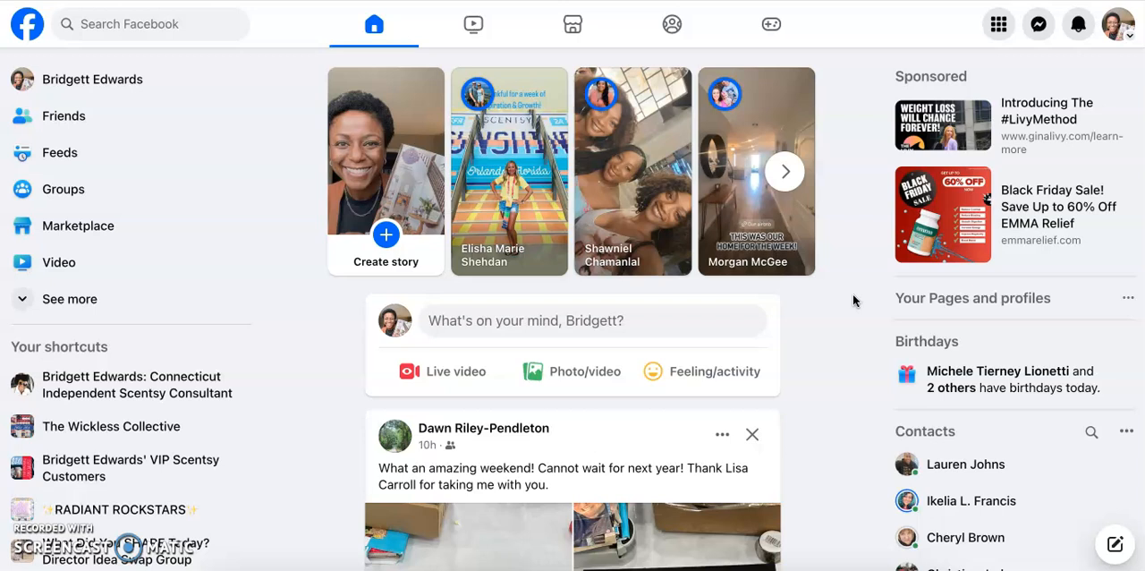
- Start creating a new group and name it with the owner's first name in possessive form followed by "VIP Scentsy Customers"
left_click(853, 296)
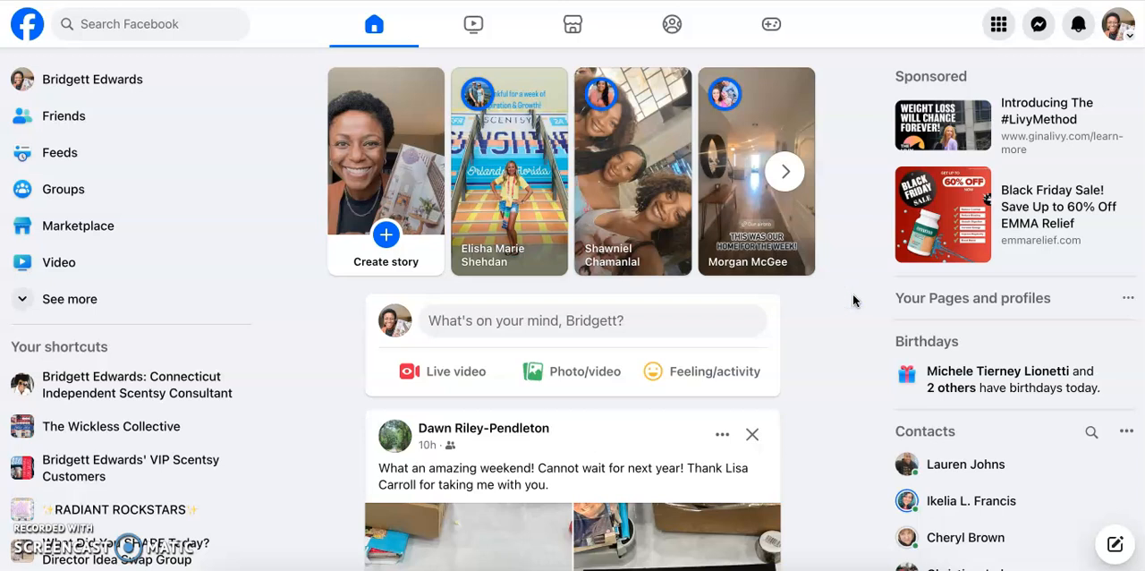
left_click(999, 25)
left_click(1011, 438)
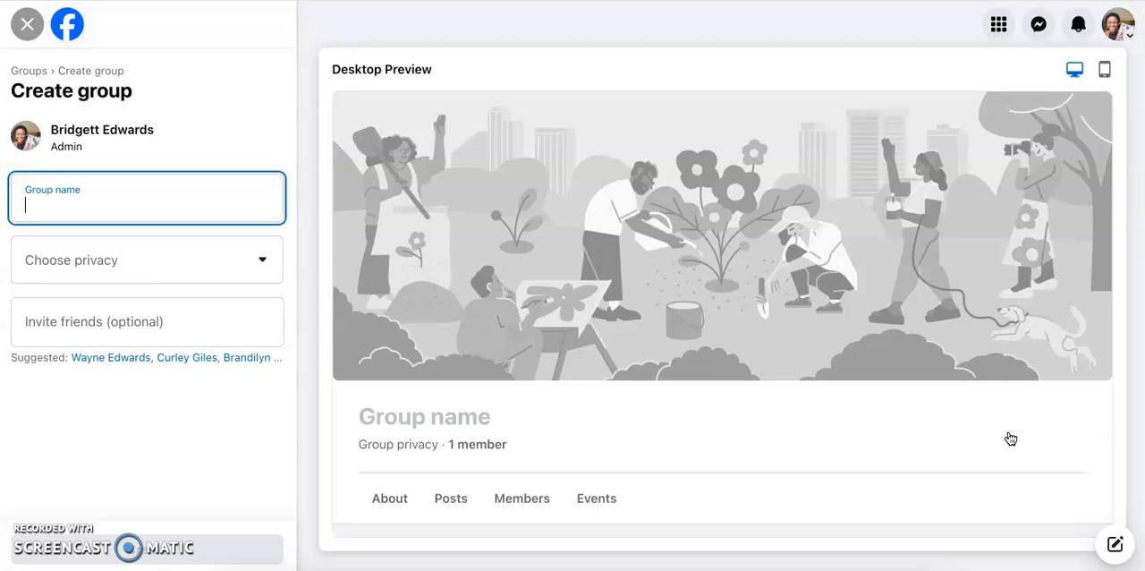
type("Sharon's ")
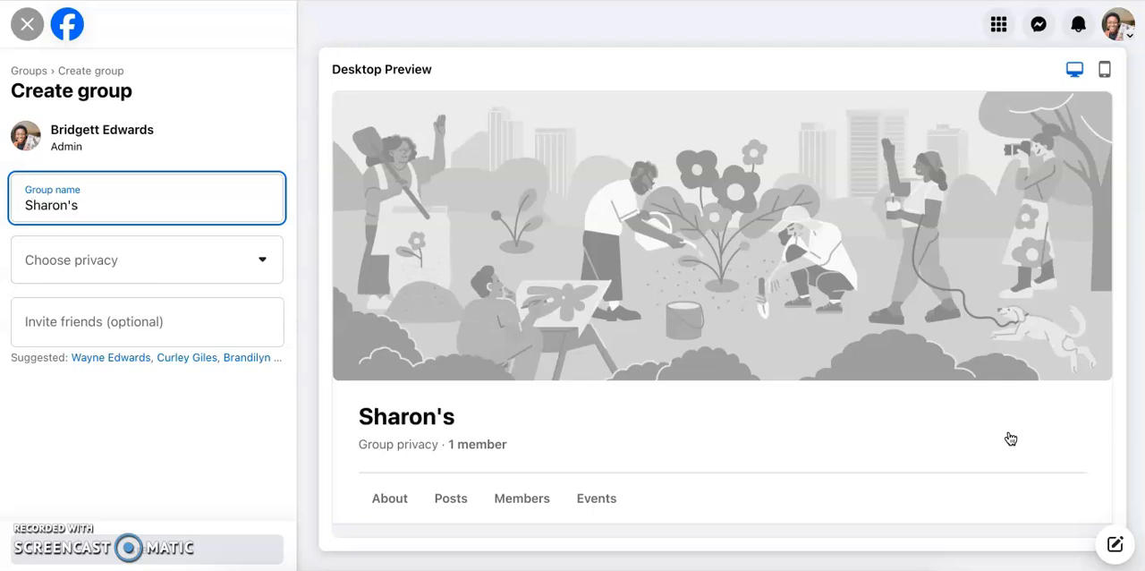
type("VIP Scentsy Customers")
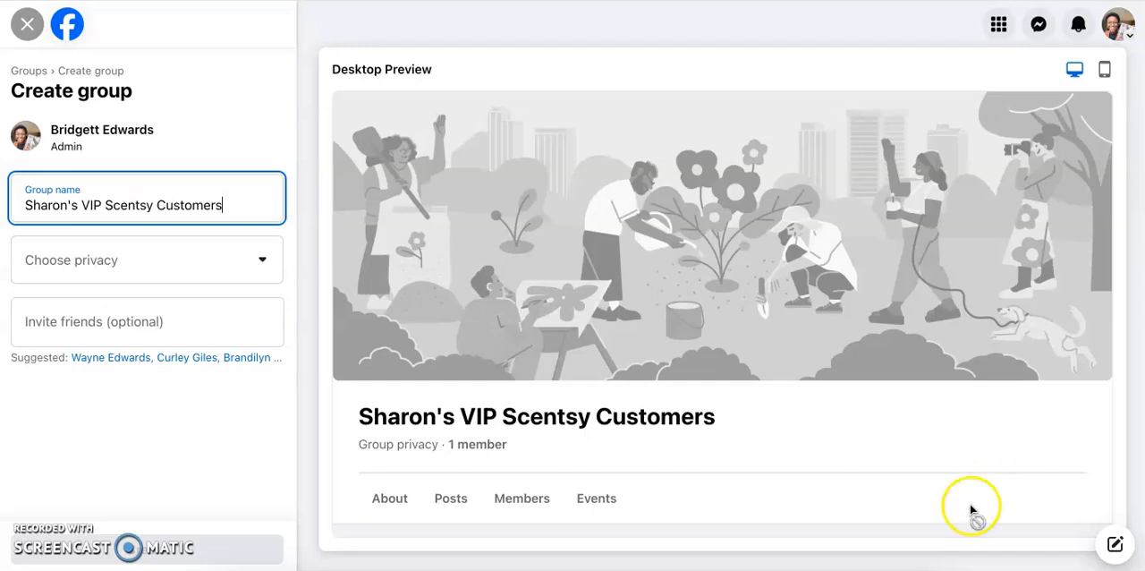
- Set the new group's privacy to Private and create the group
left_click(230, 264)
left_click(187, 371)
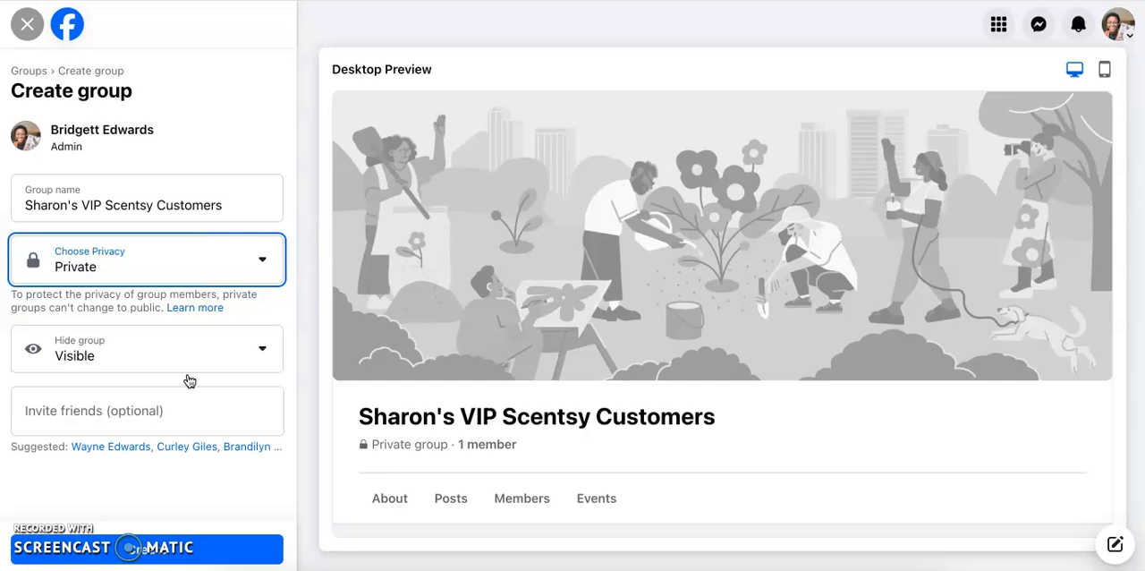
left_click(132, 544)
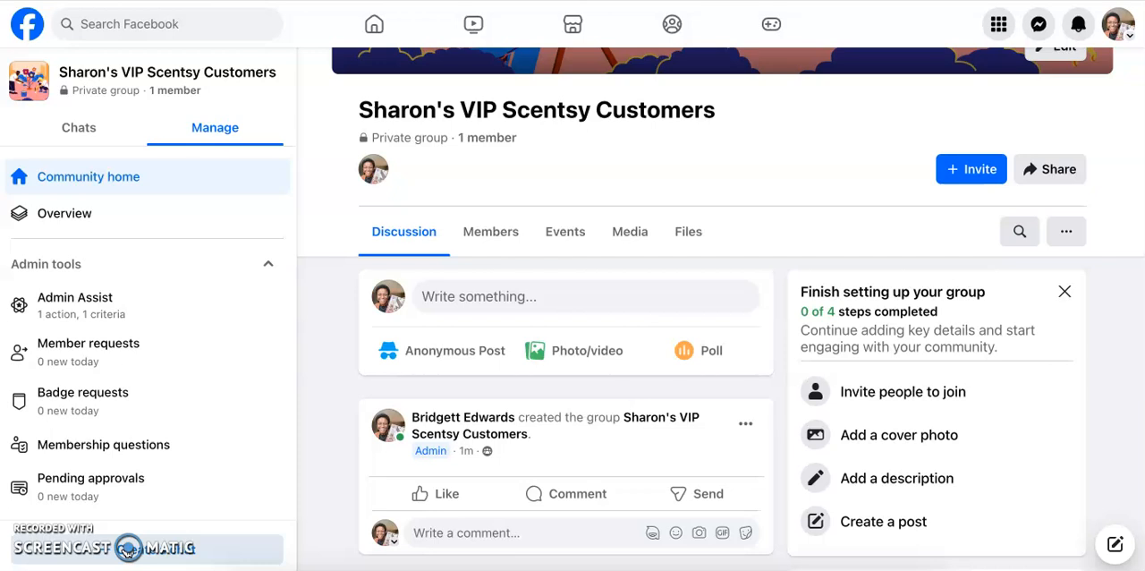
- Replace the group's cover photo with "Soccer Mom Scents (3).png" from the Downloads folder and save the change
scroll(690, 251, "up", 3)
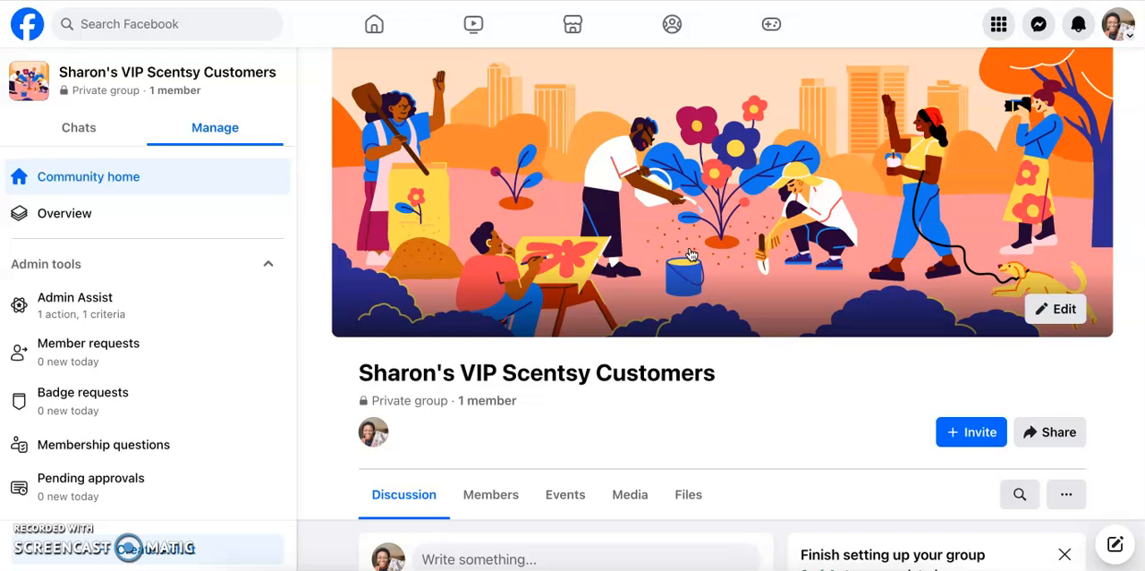
left_click(1042, 309)
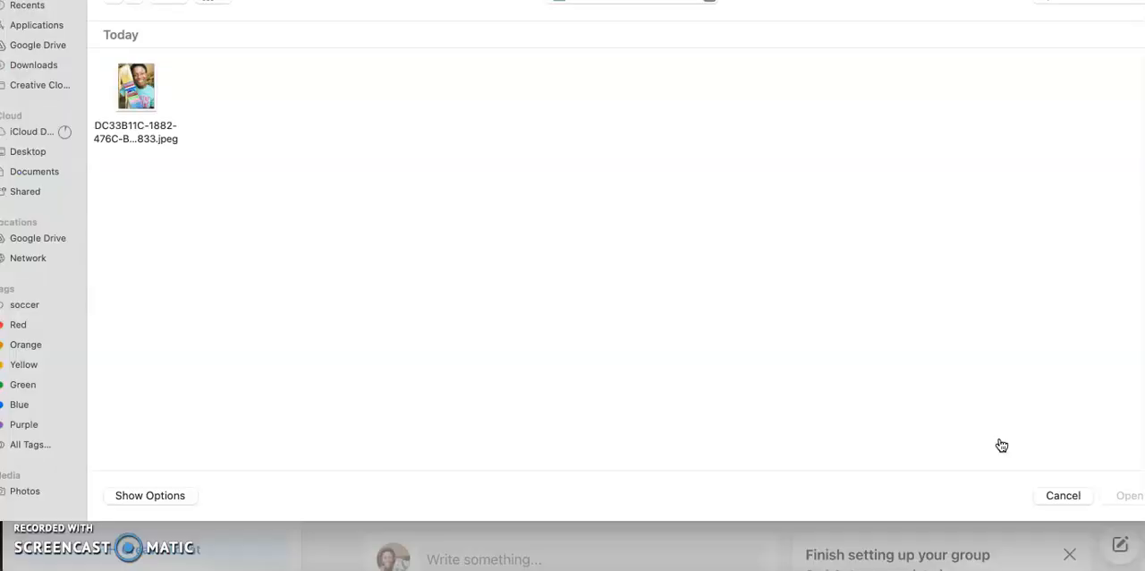
left_click(49, 68)
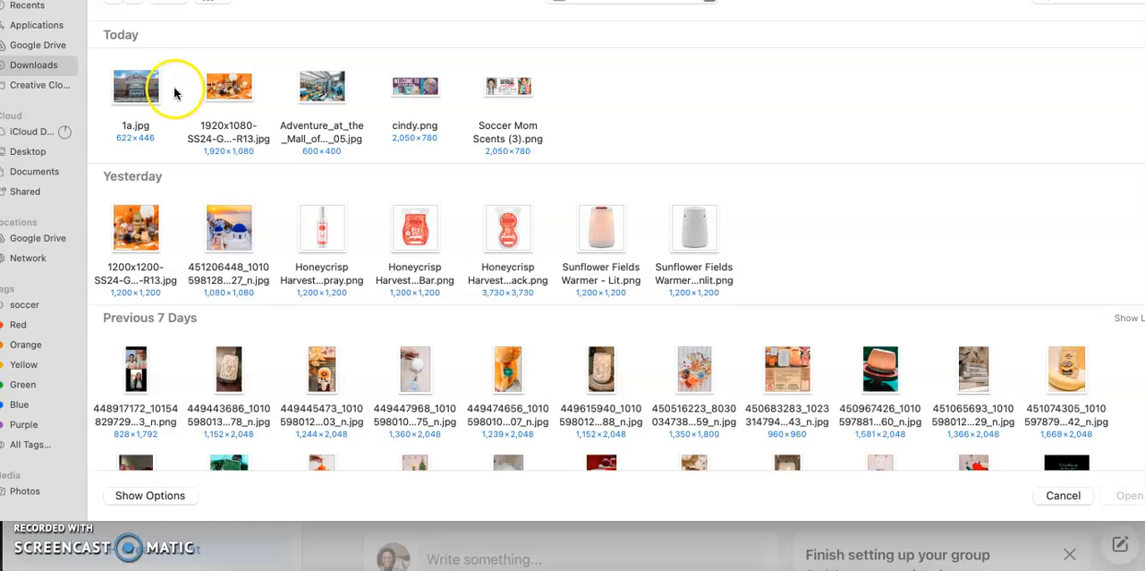
left_click(524, 86)
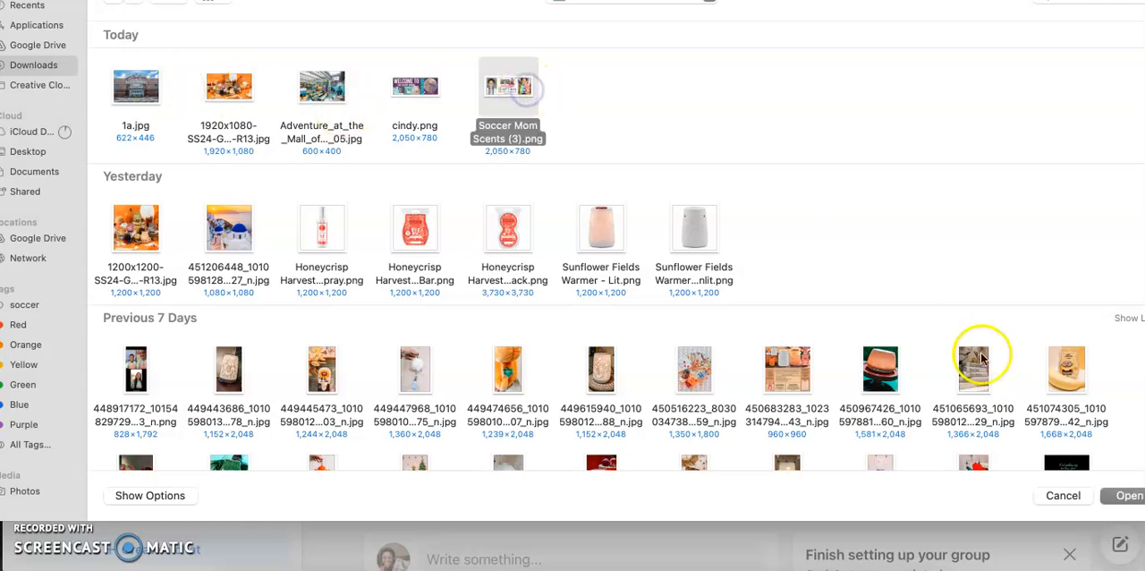
left_click(1125, 493)
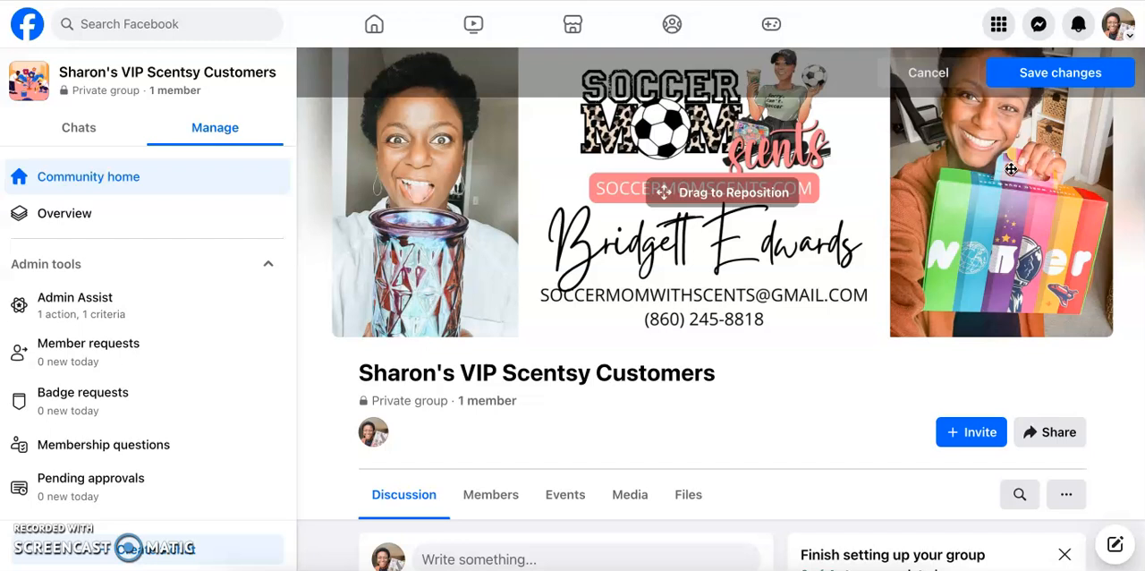
left_click(1028, 71)
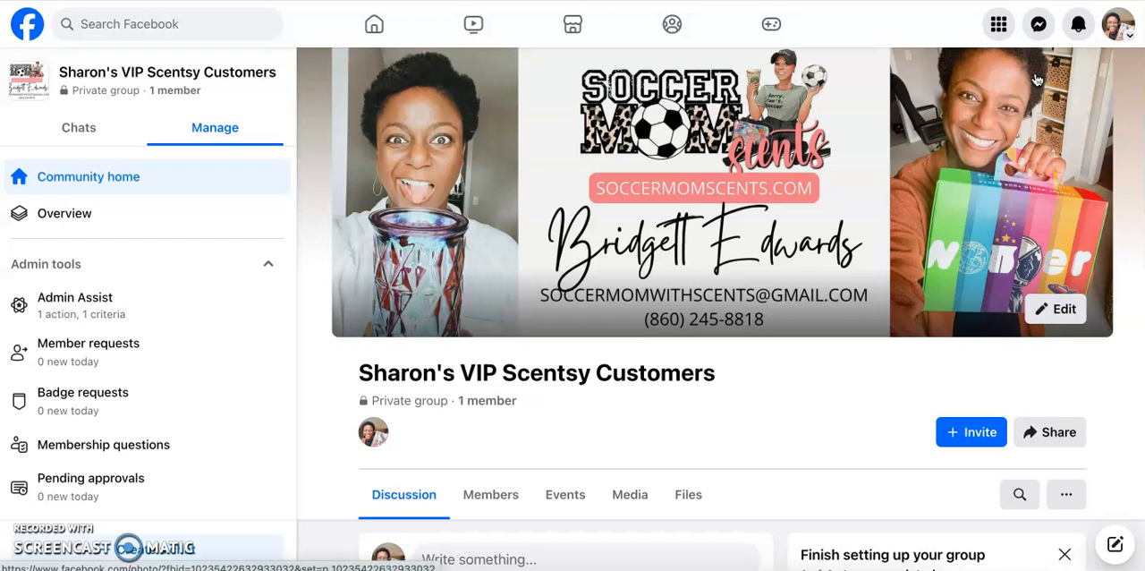
- Write the group description "Welcome to my VIP Scentsy customer group. Include your shopping link"
scroll(932, 354, "down", 3)
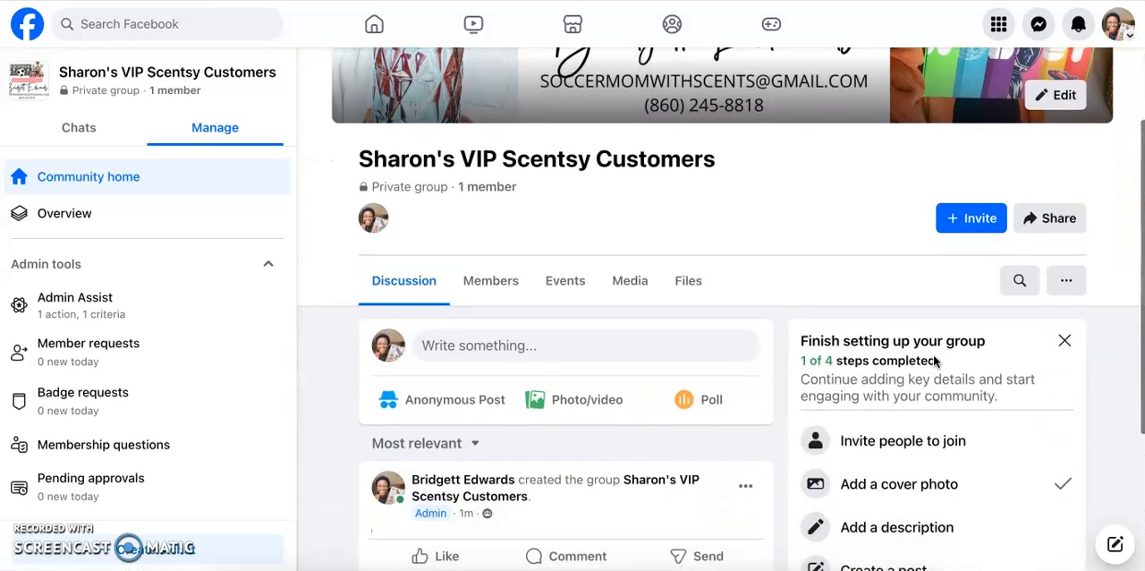
scroll(932, 354, "down", 2)
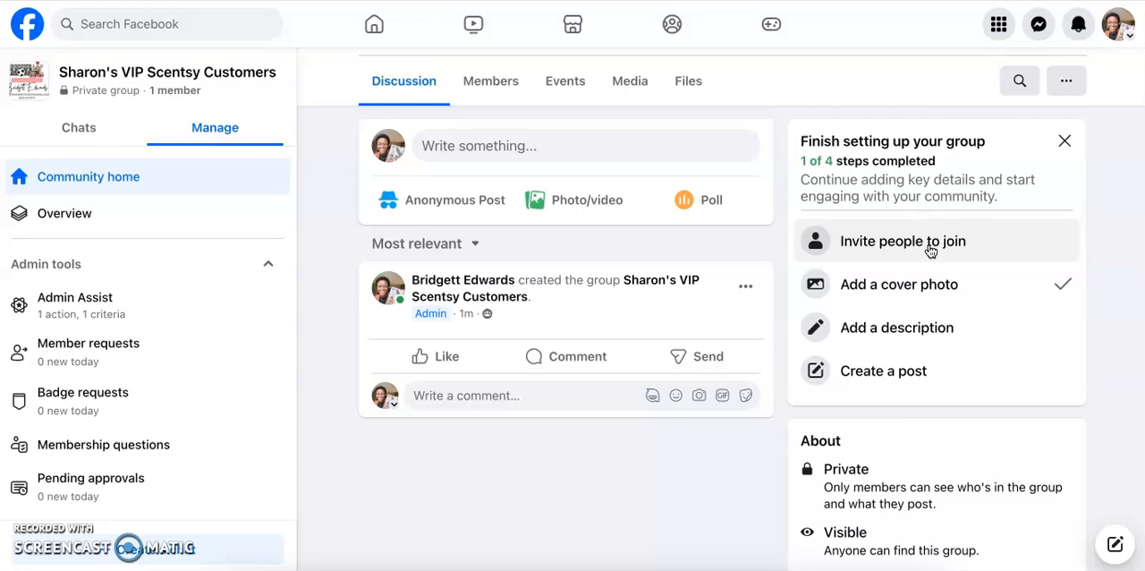
left_click(924, 333)
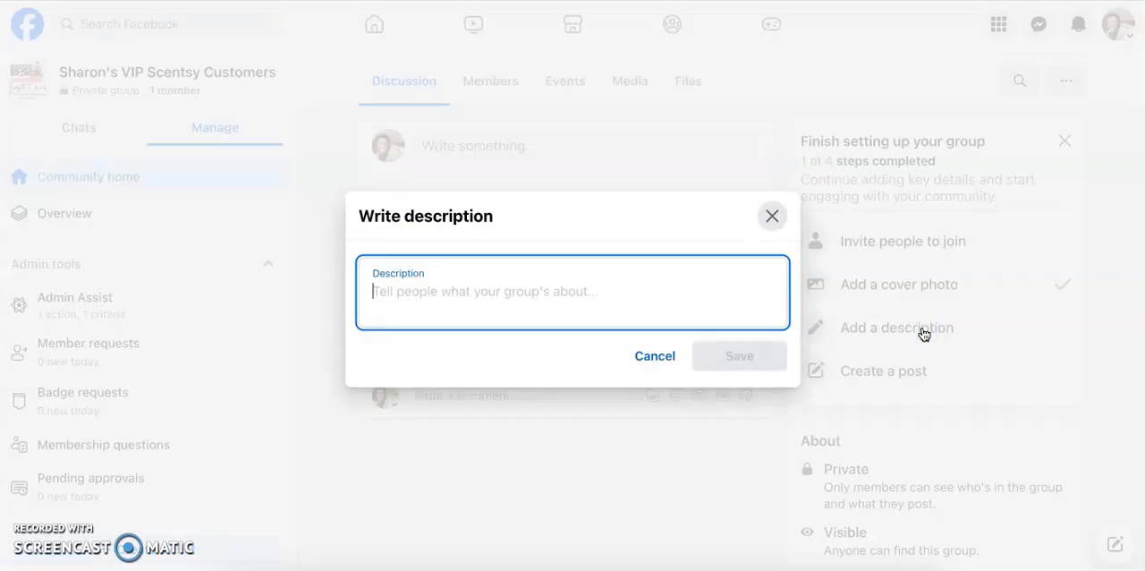
type("Welcome")
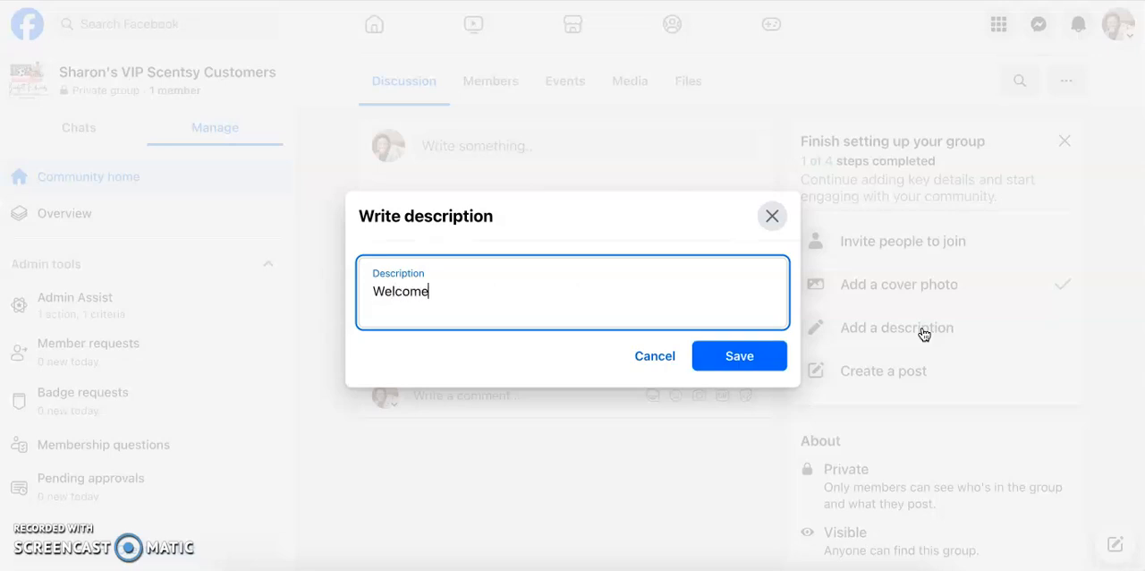
type(" to my VIP Scentsy ")
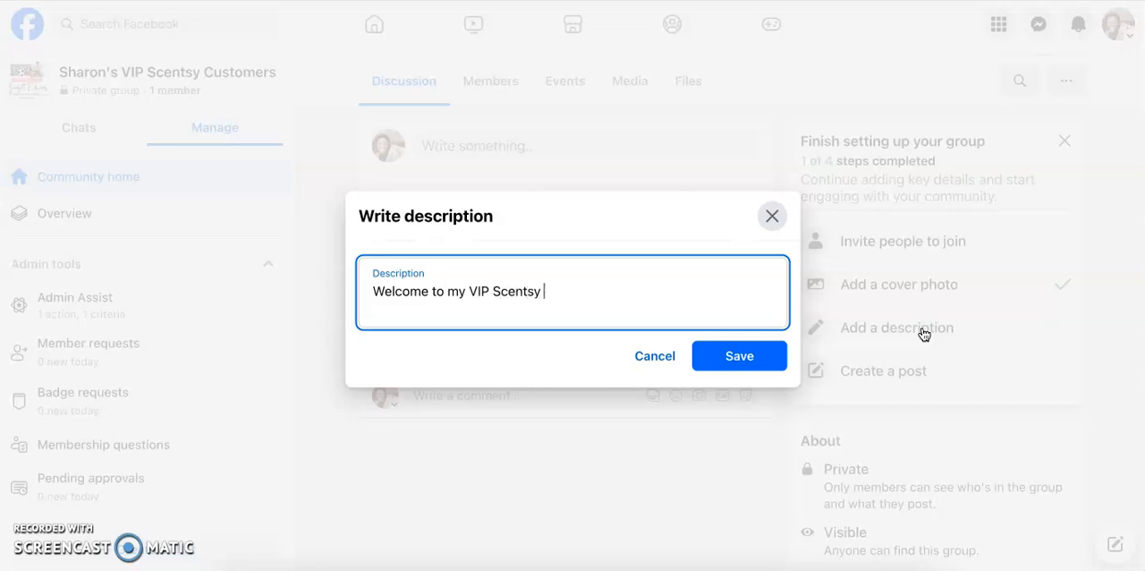
type("customer group. Include your shopping link")
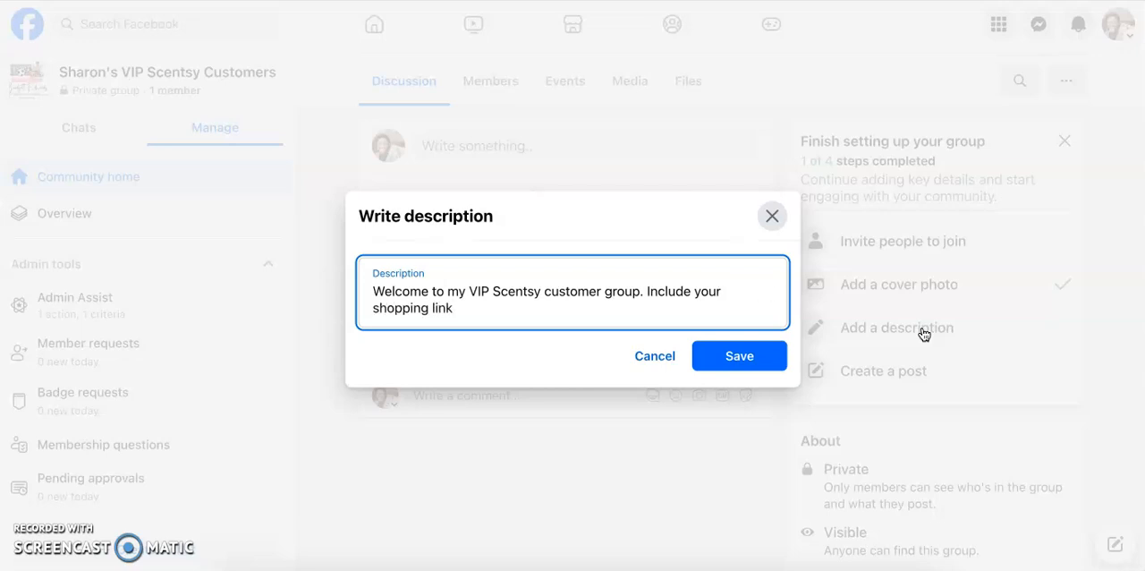
type("}")
- Enclose "Include your shopping link" in square brackets and save the group description
key("BackSpace")
type("]")
left_click(654, 298)
type("[")
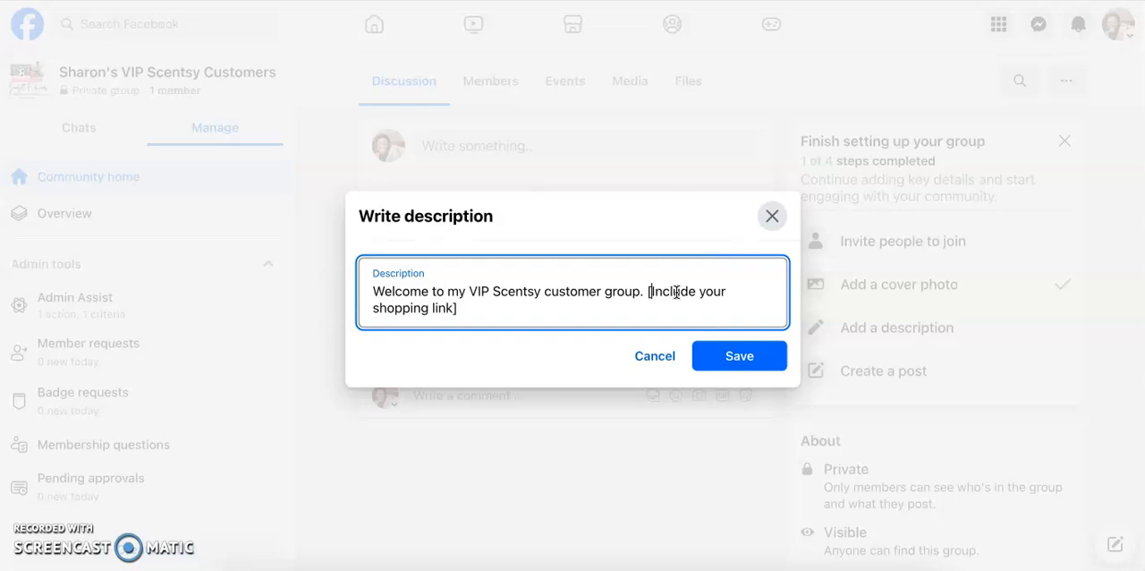
left_click(737, 355)
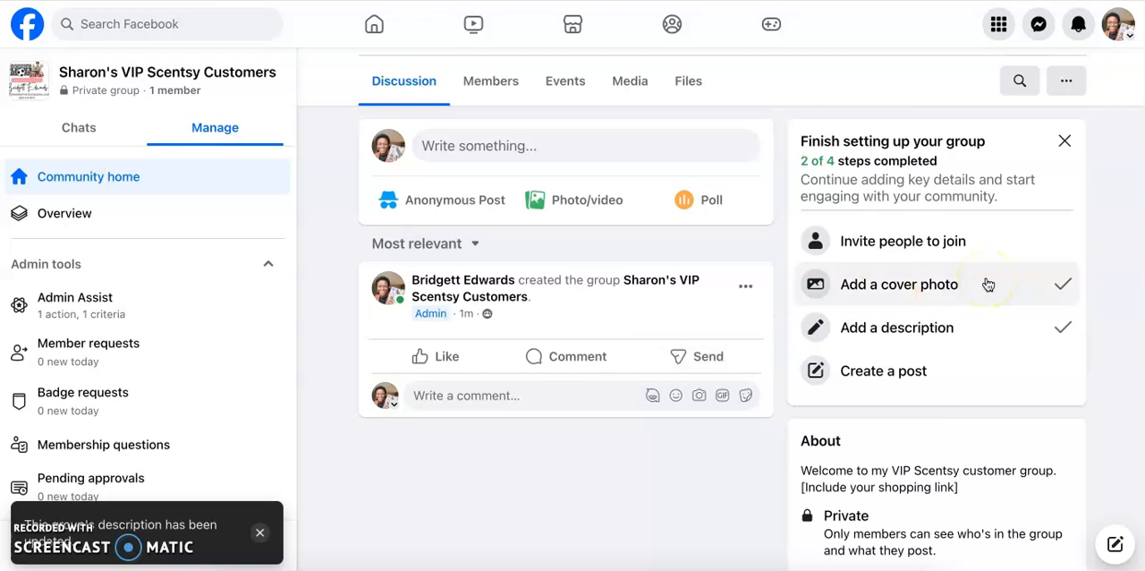
scroll(988, 284, "down", 1)
scroll(989, 284, "up", 1)
scroll(988, 285, "up", 1)
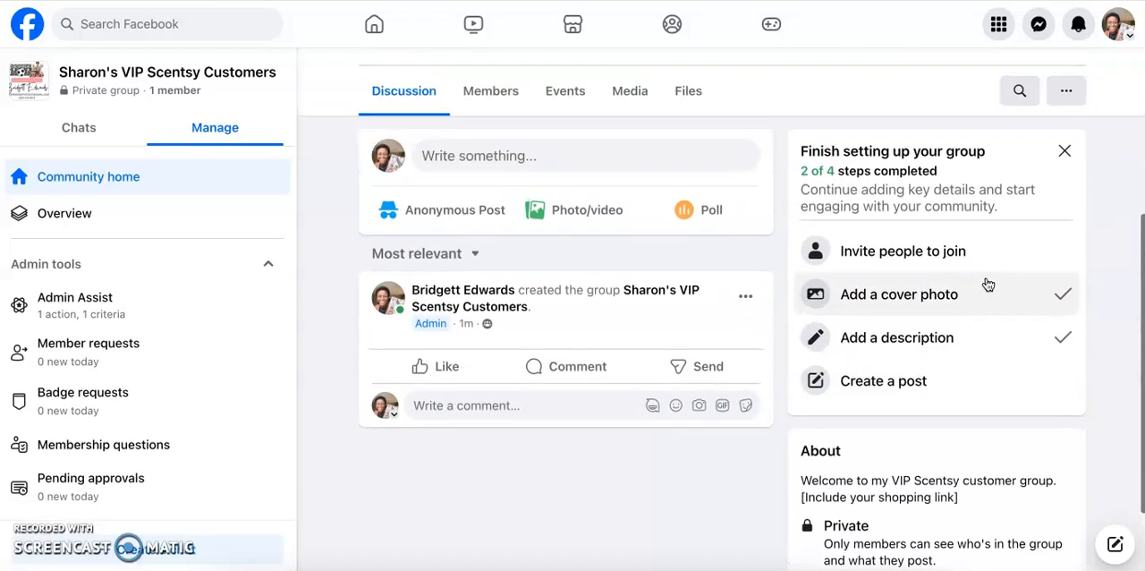
scroll(984, 289, "down", 1)
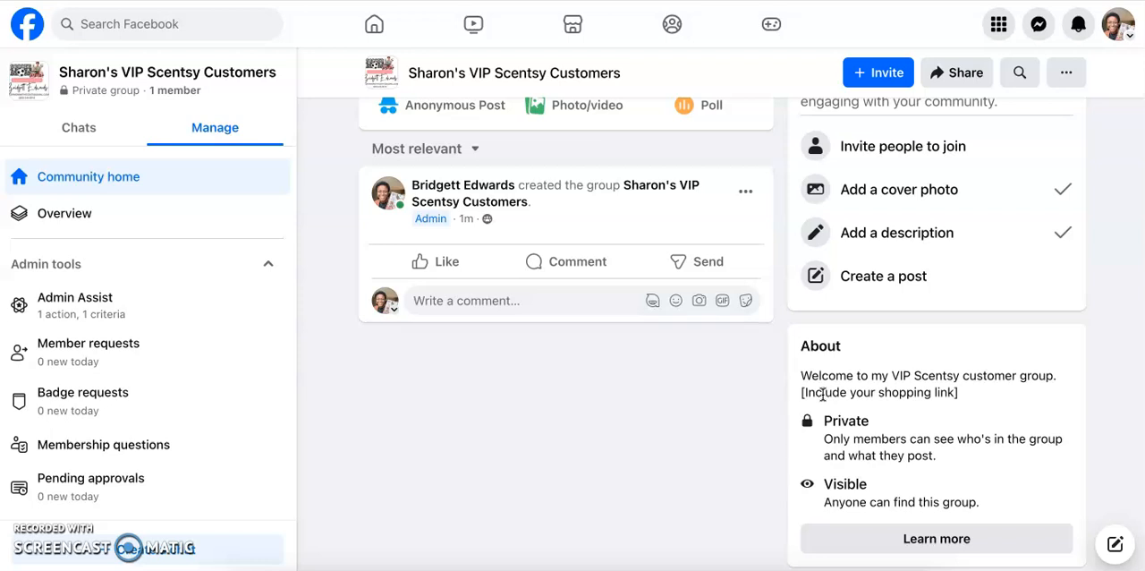
- Start a new group post and attach the 1200×1200 pumpkin product image "1200x1200-SS24-G...-R13.jpg" from the Downloads folder
scroll(820, 395, "up", 1)
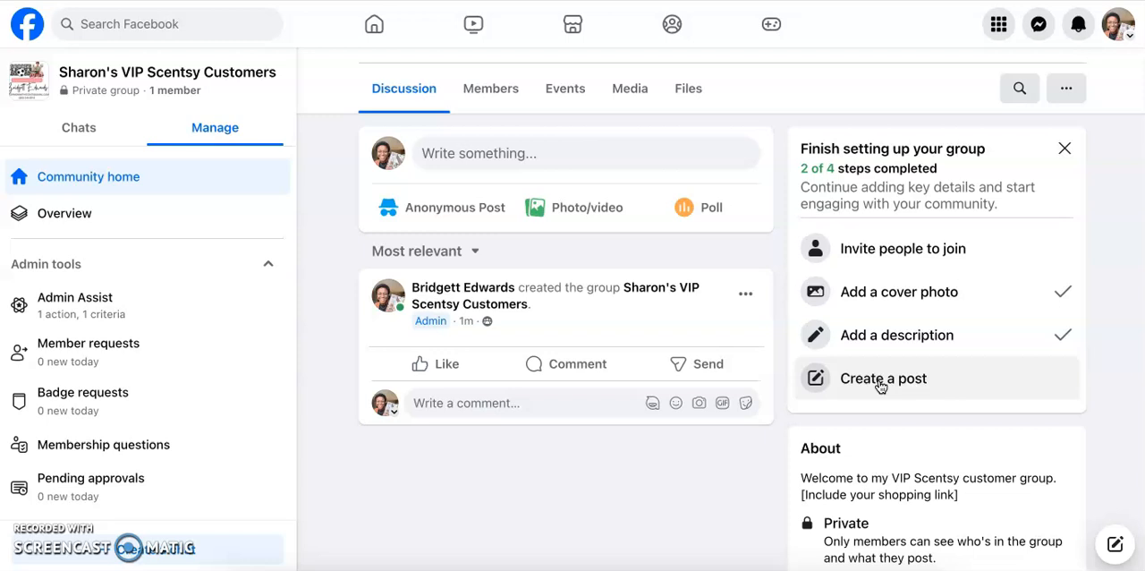
left_click(880, 382)
left_click(812, 402)
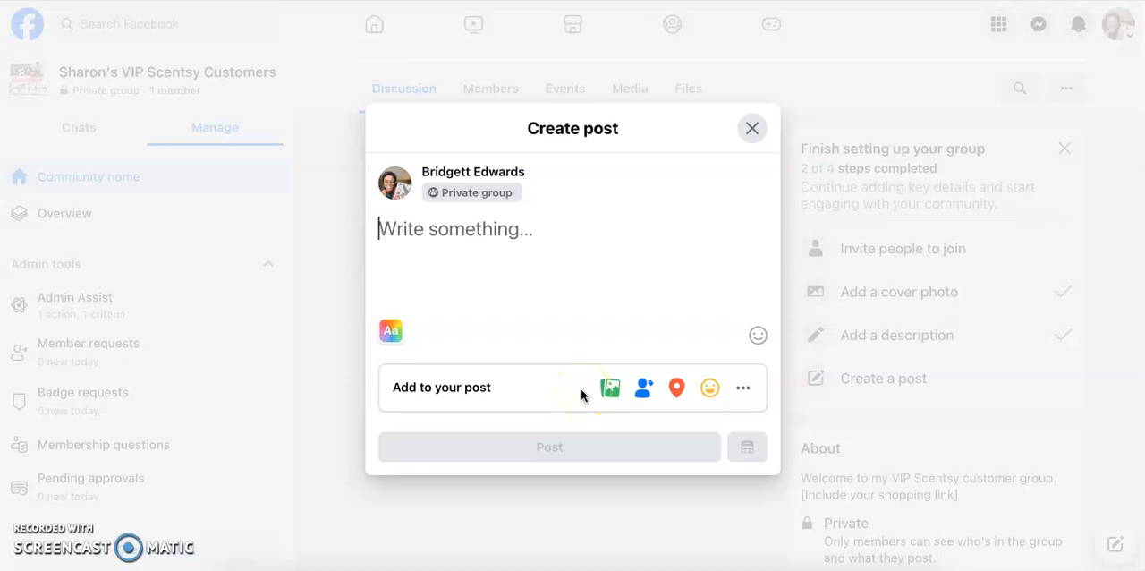
left_click(609, 389)
left_click(579, 282)
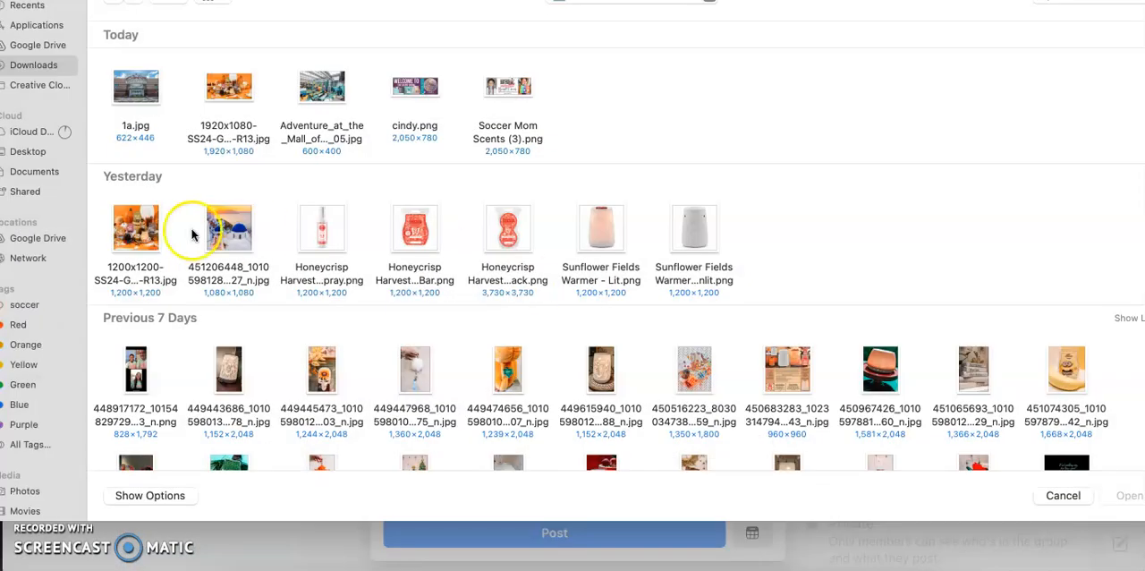
left_click(149, 223)
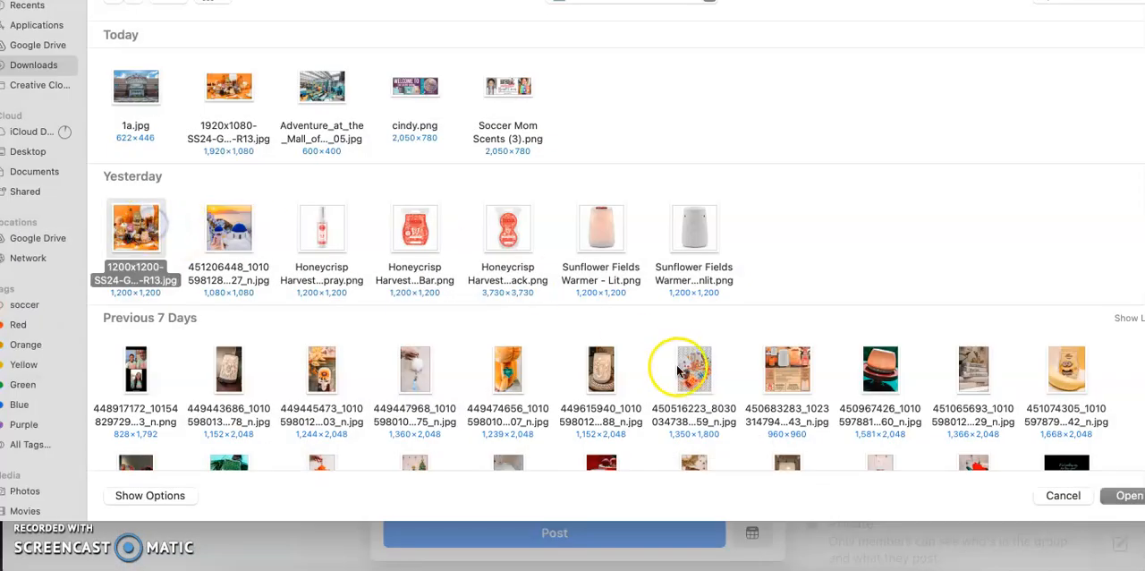
left_click(1118, 497)
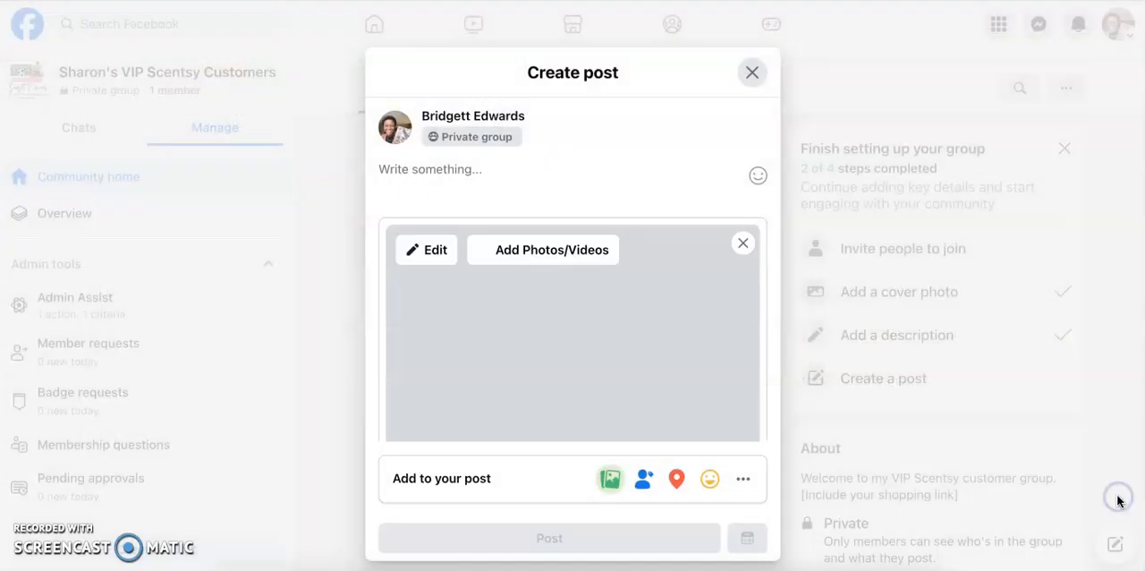
- Write the post text "Welcome to my VIP Group, I'm so glad you are here!" above the attached image
left_click(585, 179)
type("Welcome to m")
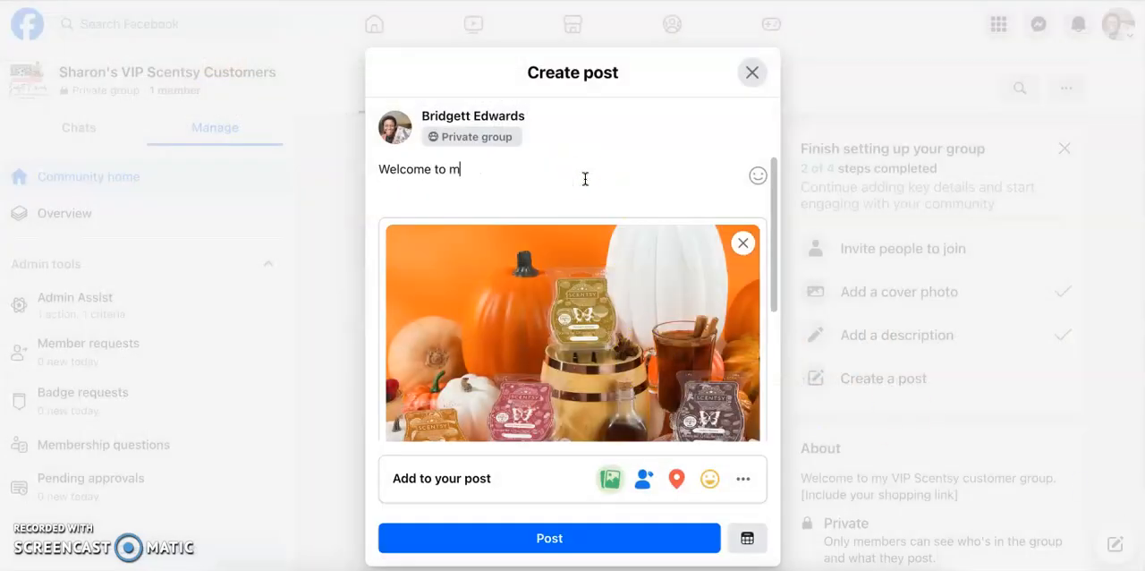
type("y VIP Group, I'm so")
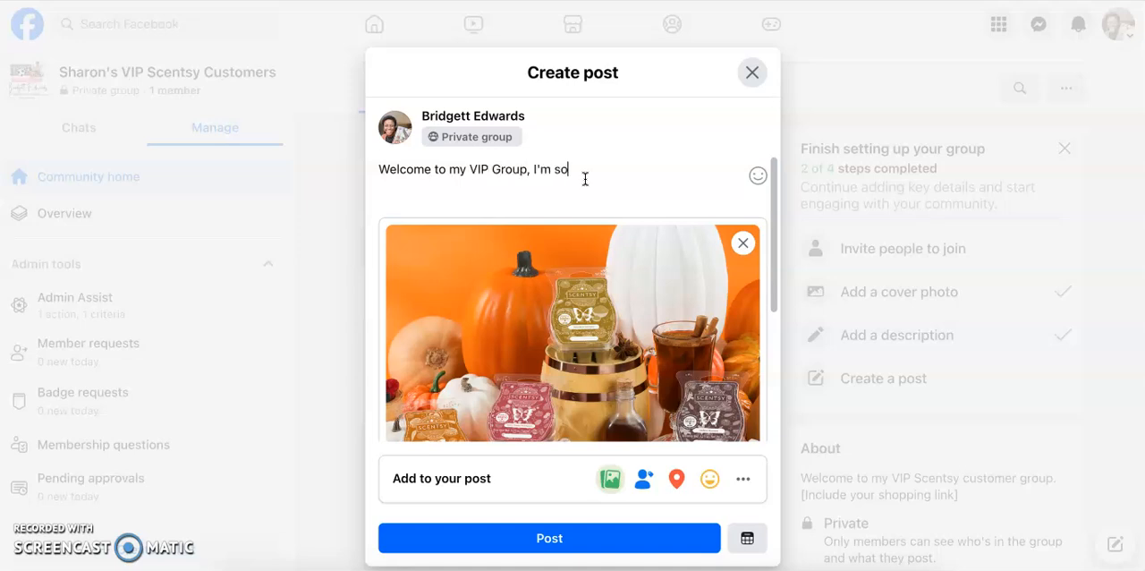
type(" glad you are here!")
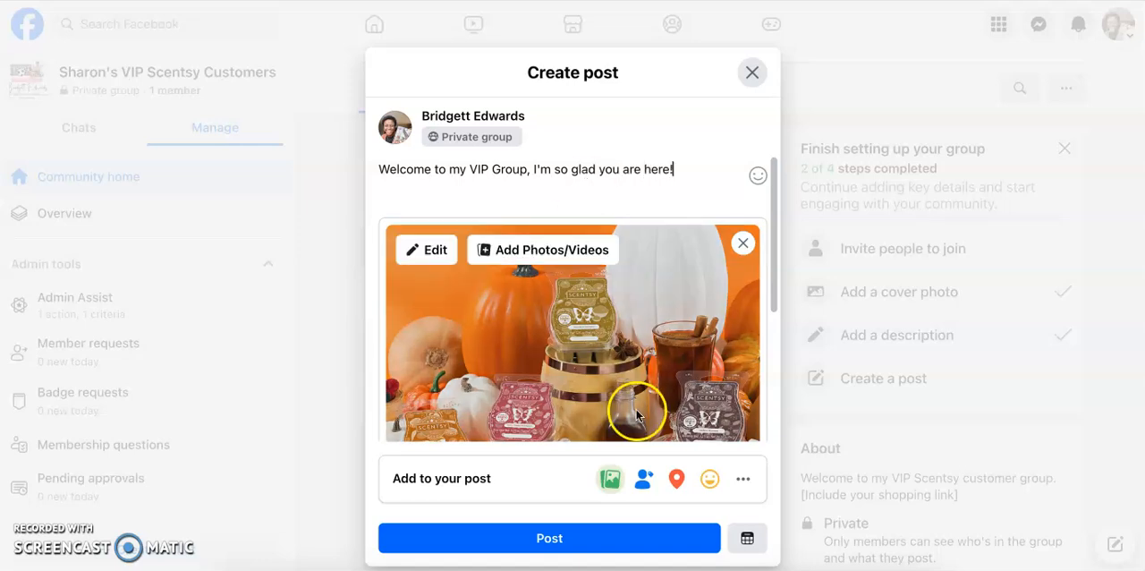
left_click(748, 540)
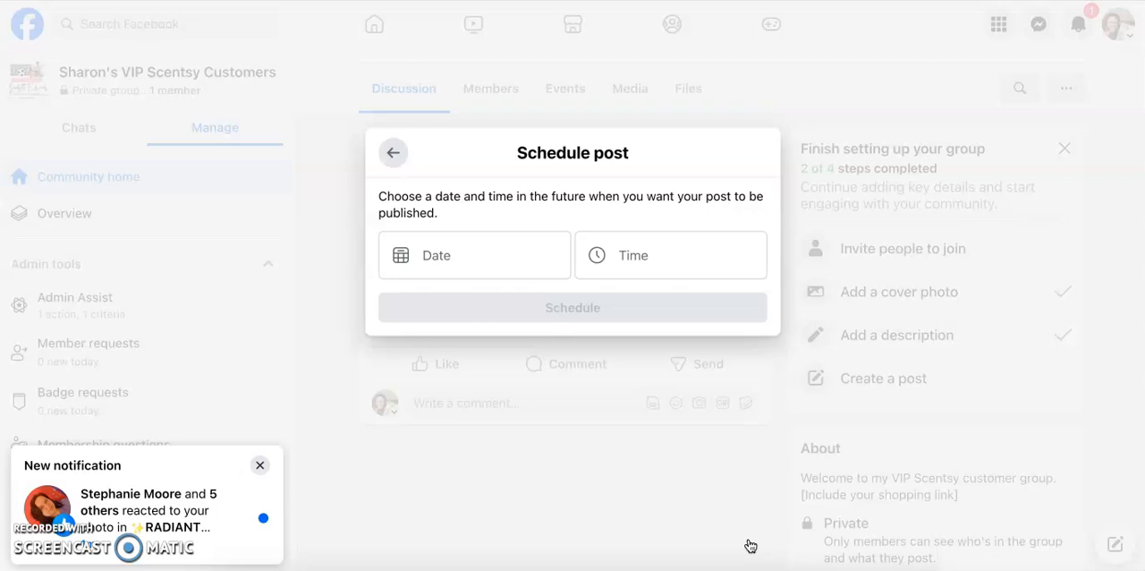
left_click(259, 465)
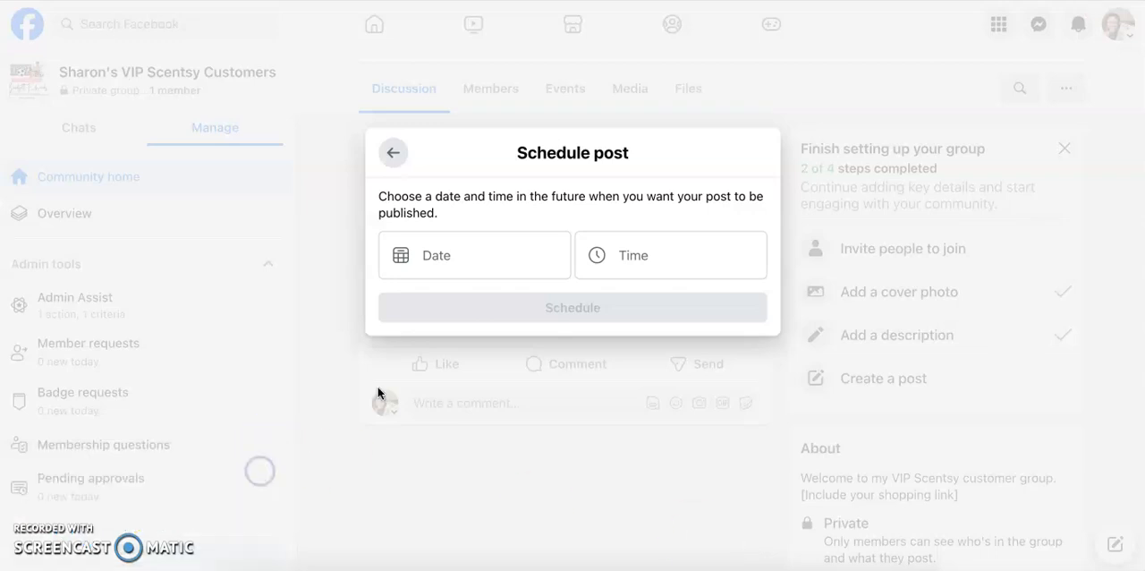
left_click(391, 157)
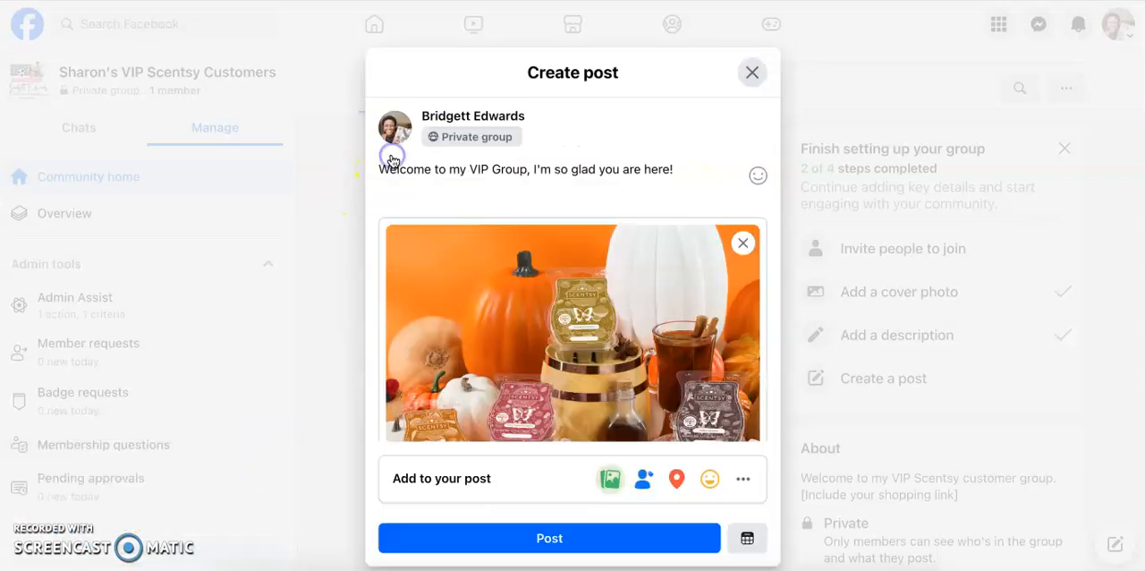
- Publish the welcome post to the group immediately and view it in the discussion feed
left_click(617, 538)
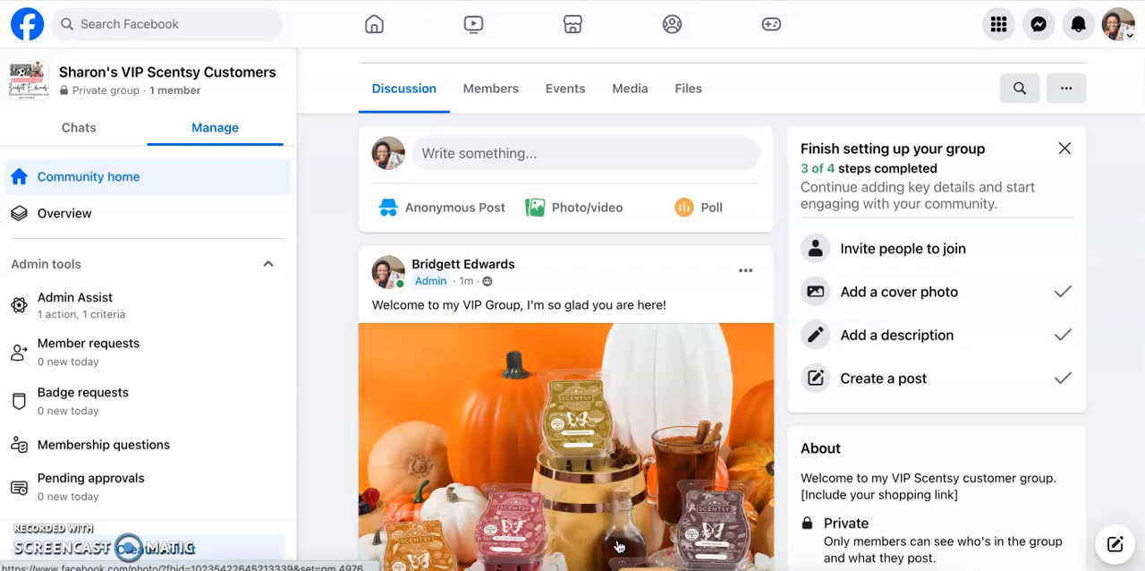
scroll(619, 546, "down", 2)
scroll(619, 545, "up", 1)
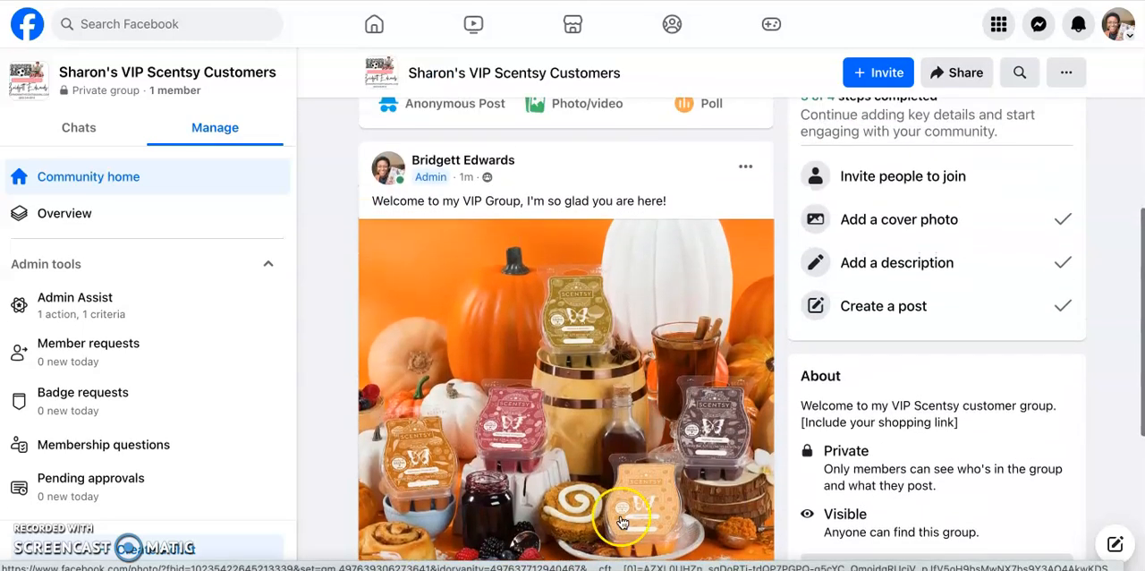
- Pin the welcome post to Featured and look over the refreshed discussion feed
left_click(745, 167)
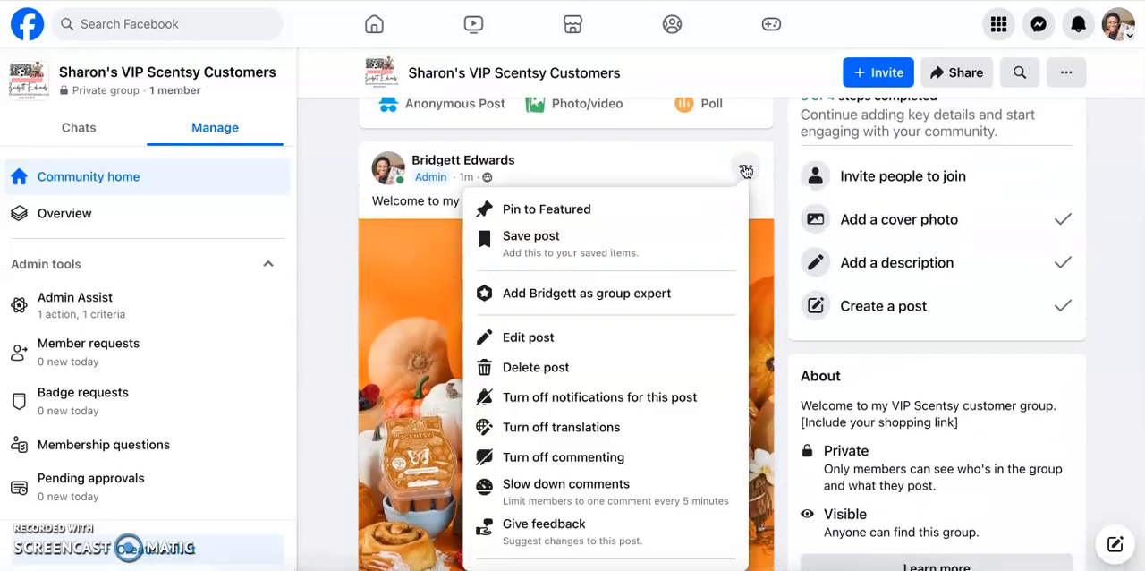
left_click(658, 211)
scroll(659, 218, "up", 4)
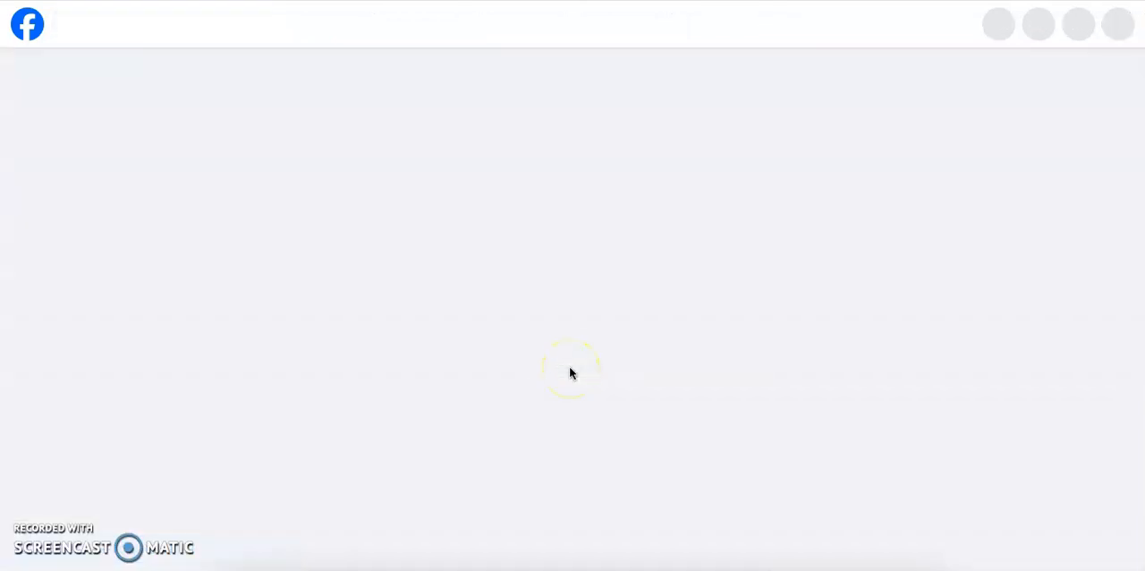
scroll(573, 367, "down", 3)
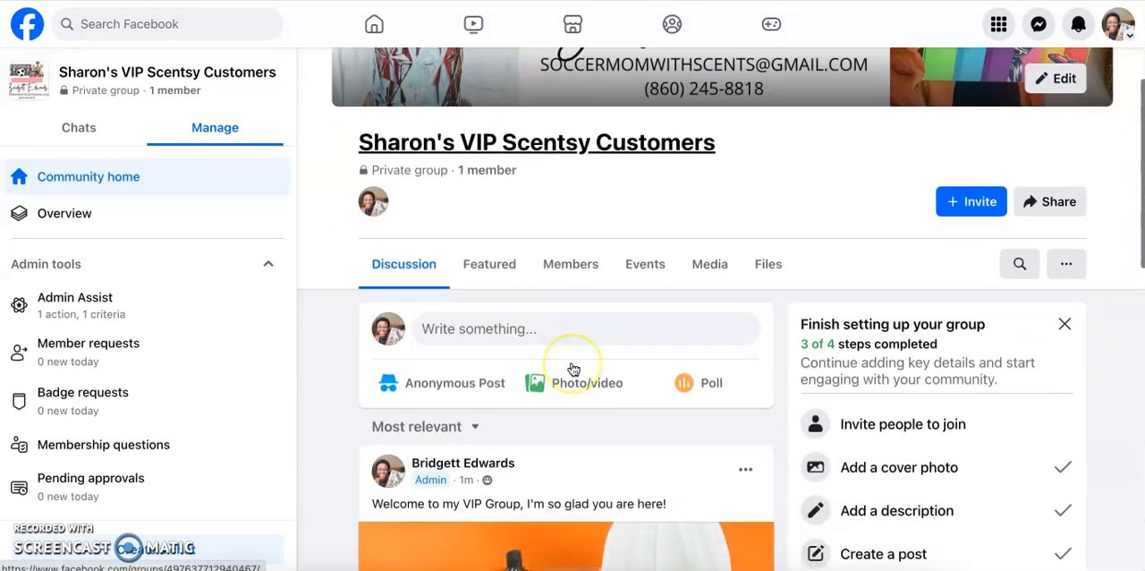
scroll(573, 368, "down", 6)
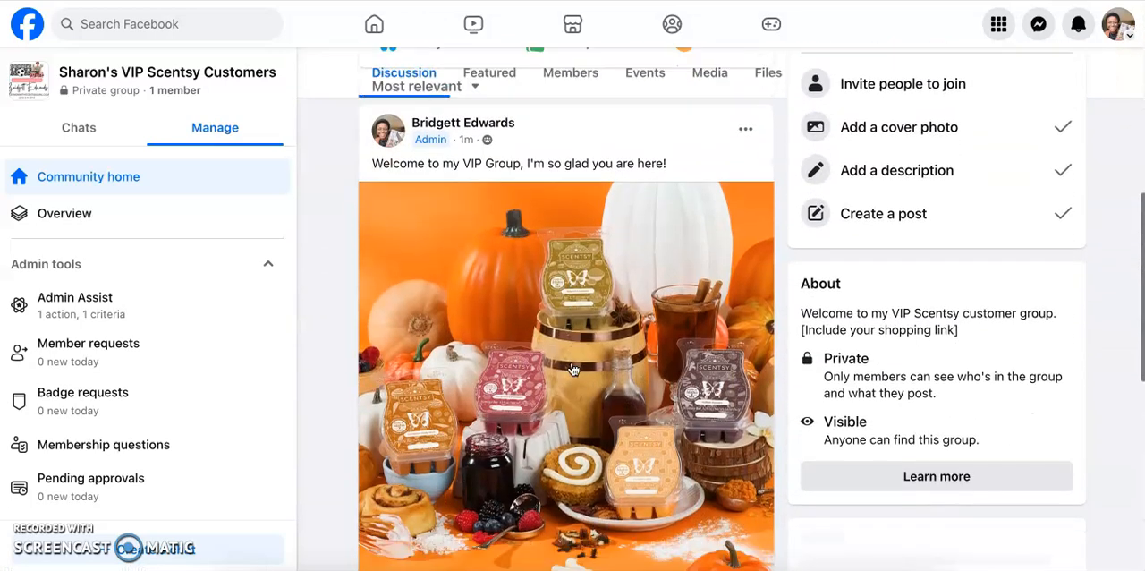
scroll(573, 370, "up", 7)
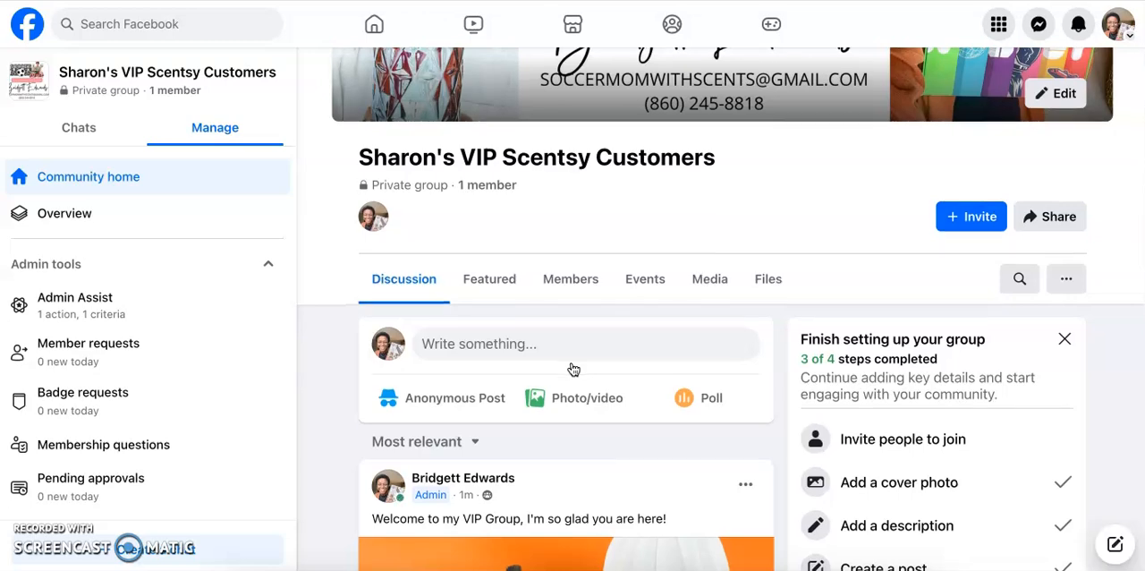
scroll(573, 369, "down", 4)
scroll(574, 369, "up", 4)
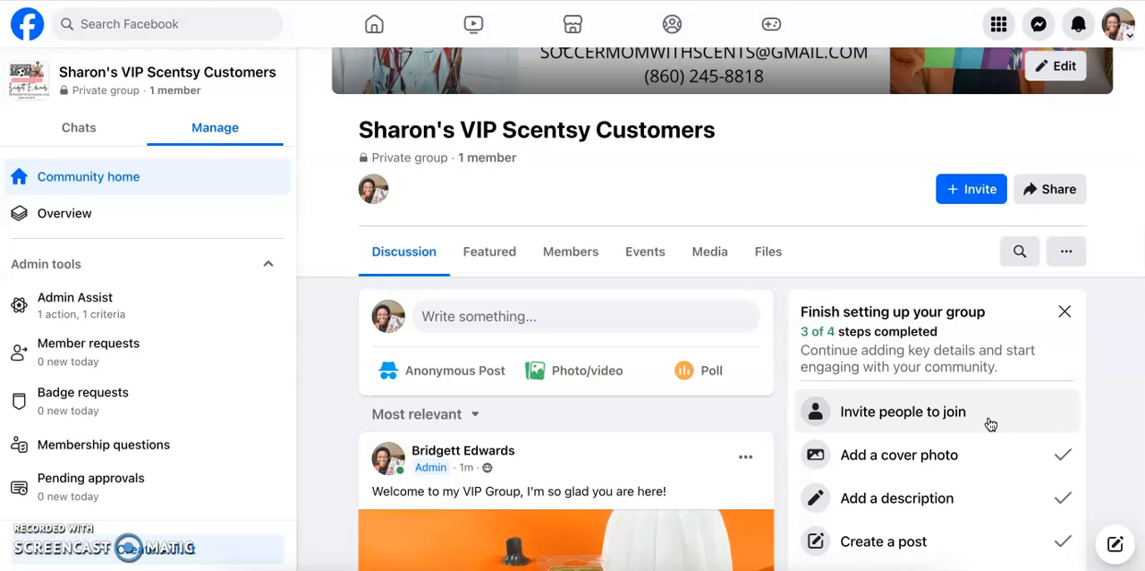
- Dismiss the "Finish setting up your group" checklist from the community home
left_click(1064, 311)
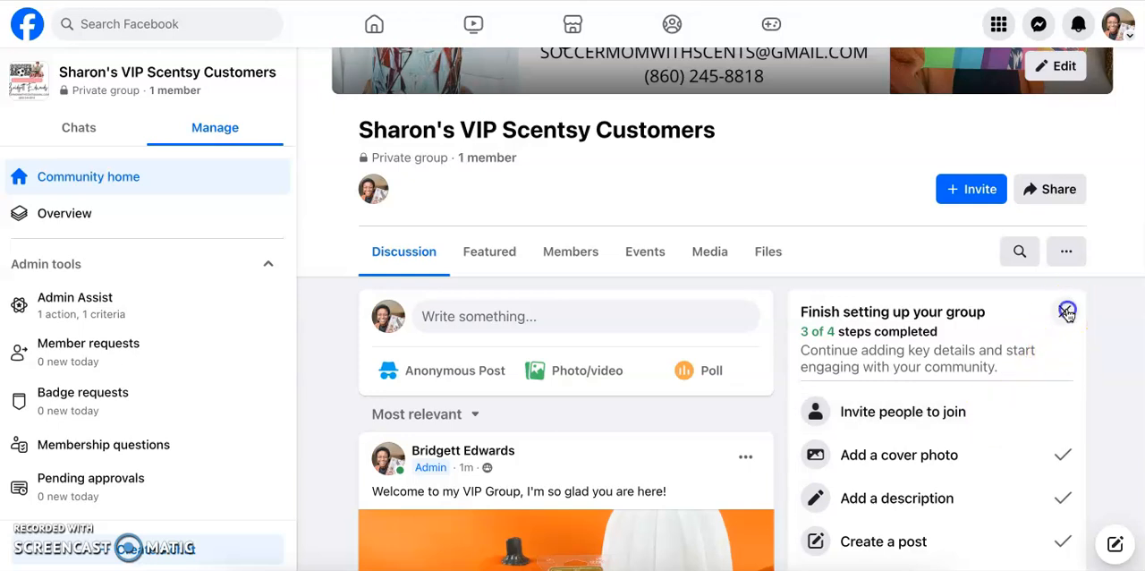
left_click(729, 336)
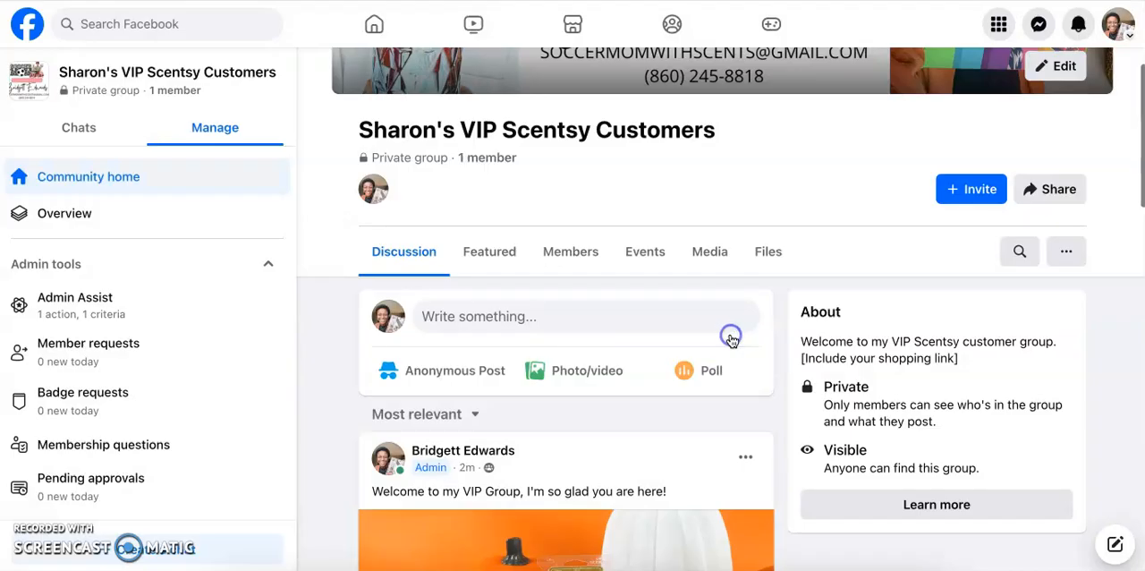
scroll(1094, 344, "up", 3)
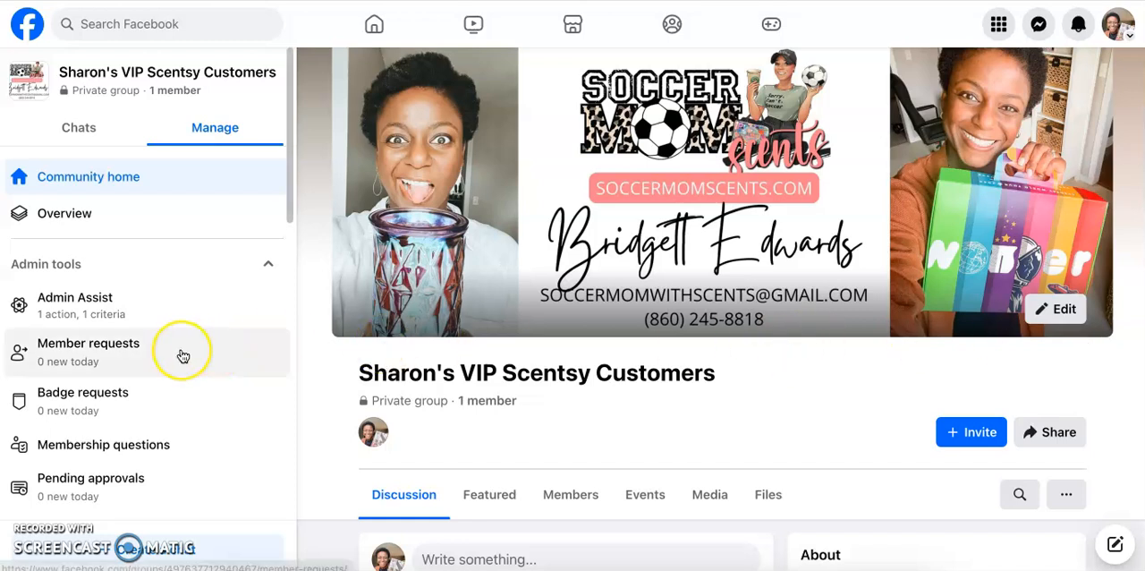
- Look through the group's management options and open the Group settings
scroll(182, 356, "down", 1)
scroll(182, 356, "down", 5)
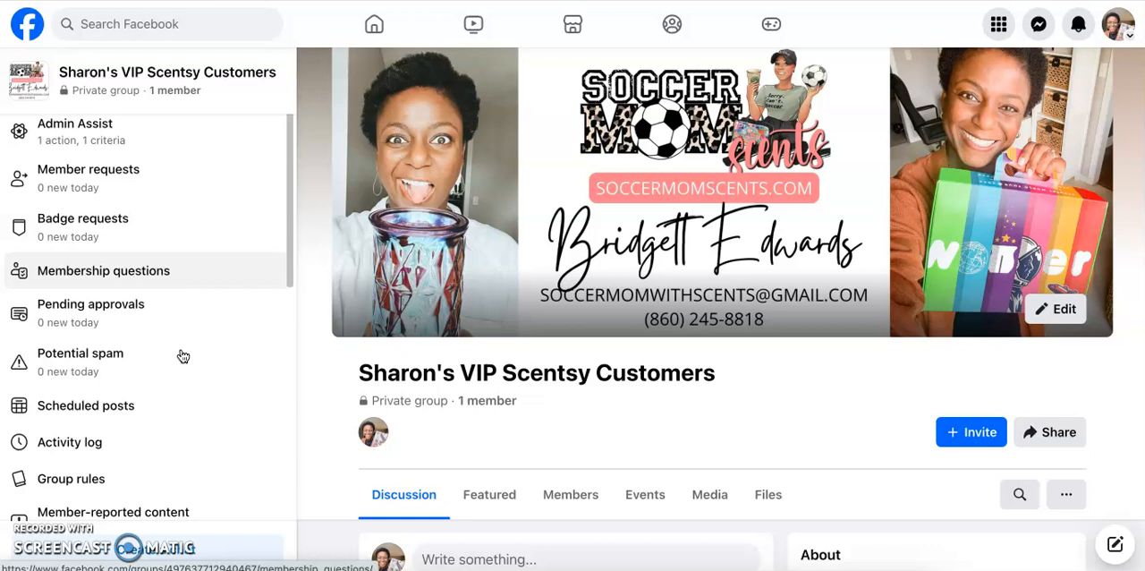
scroll(182, 356, "down", 7)
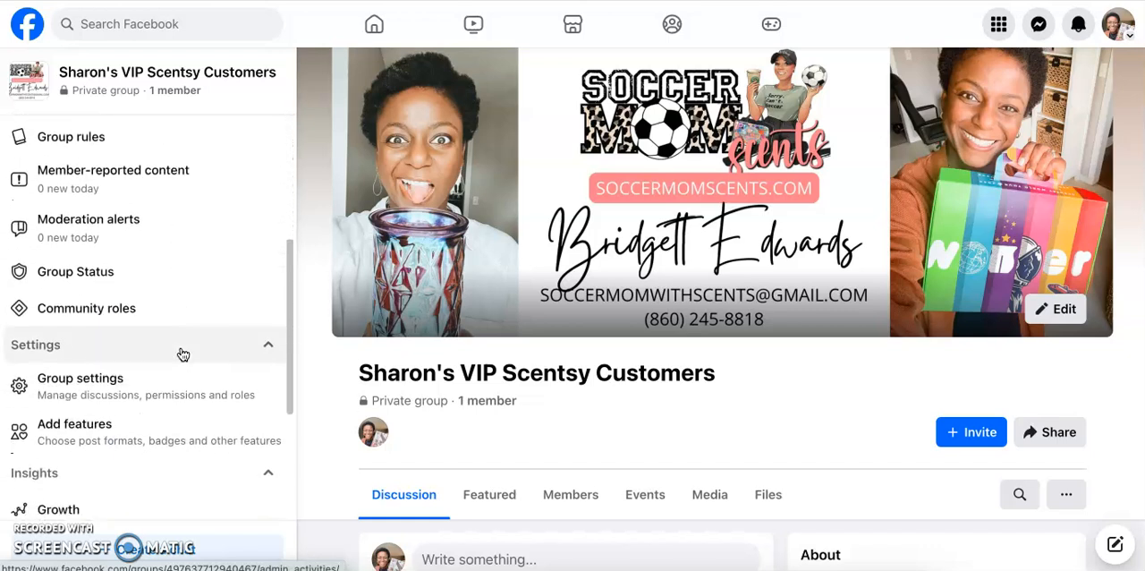
scroll(183, 356, "down", 4)
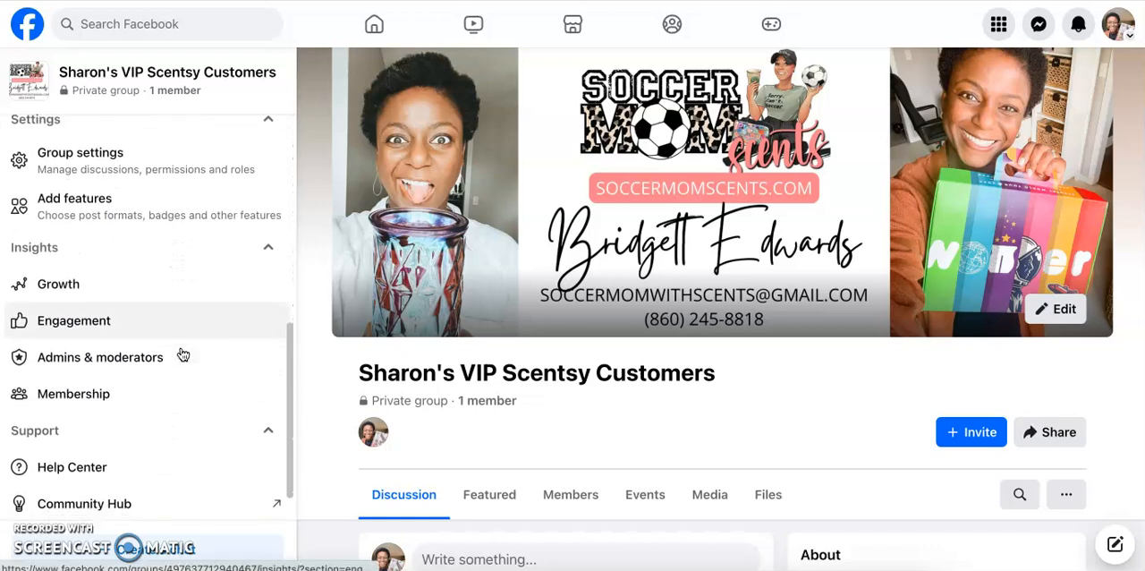
scroll(183, 355, "down", 1)
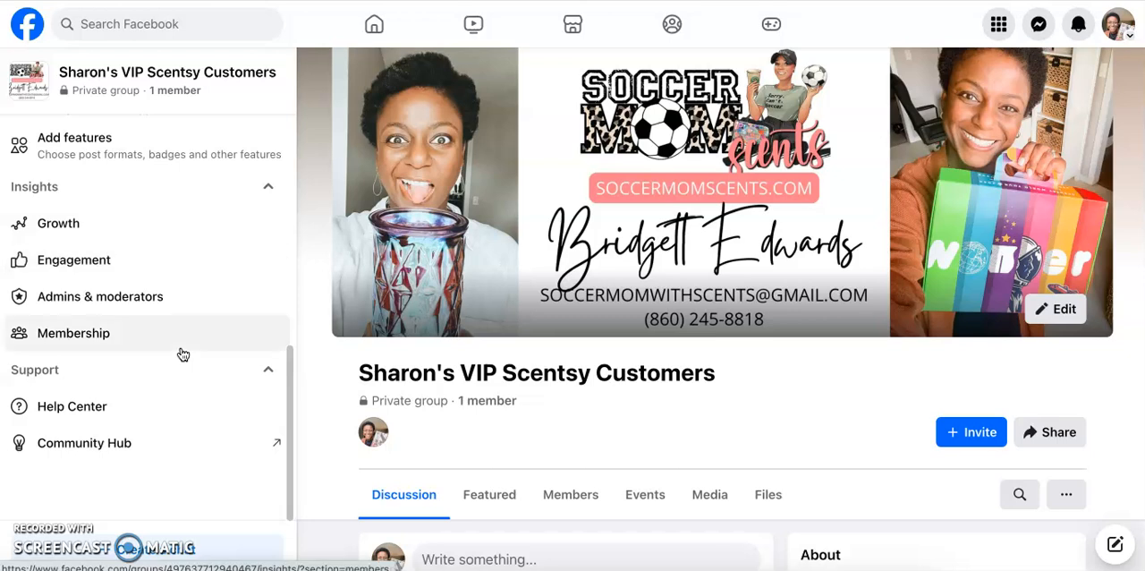
scroll(183, 326, "up", 4)
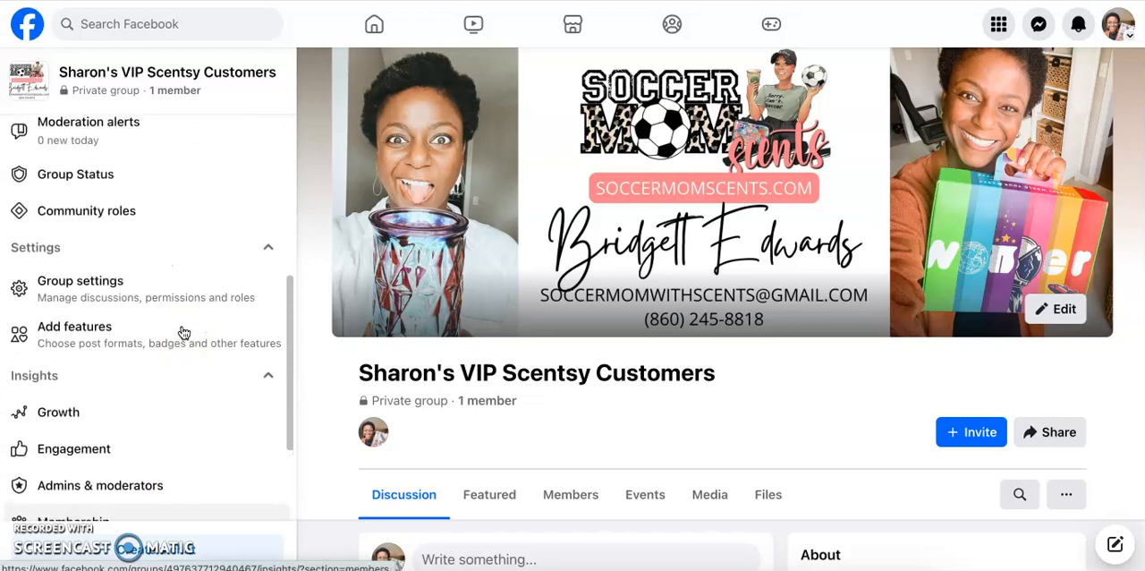
left_click(181, 301)
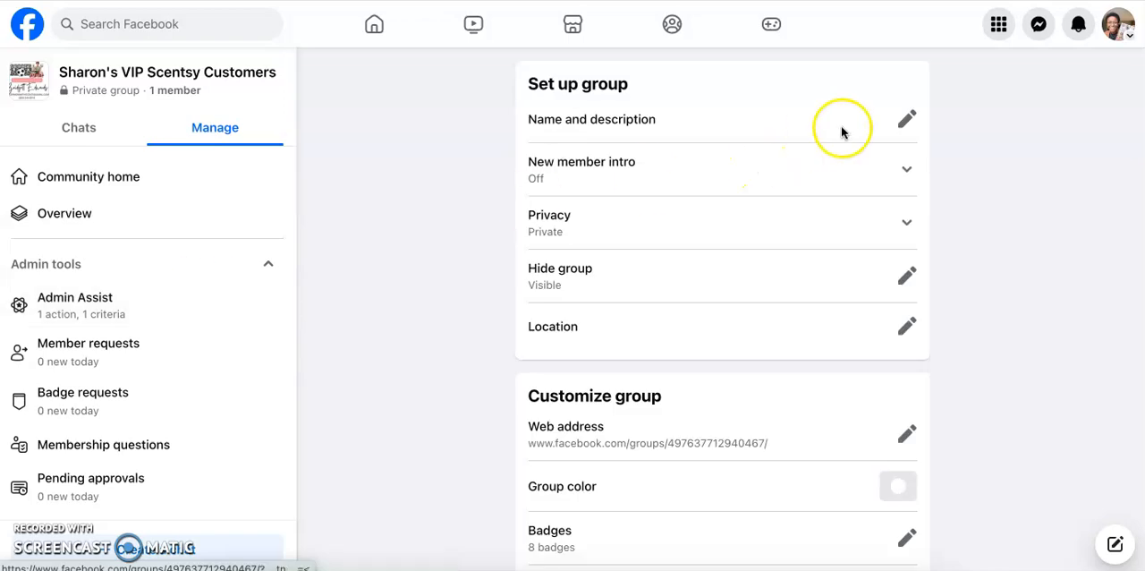
- Set the group's web address to the first name in the group title followed by "vipcustomergroup" and save it
scroll(902, 126, "down", 1)
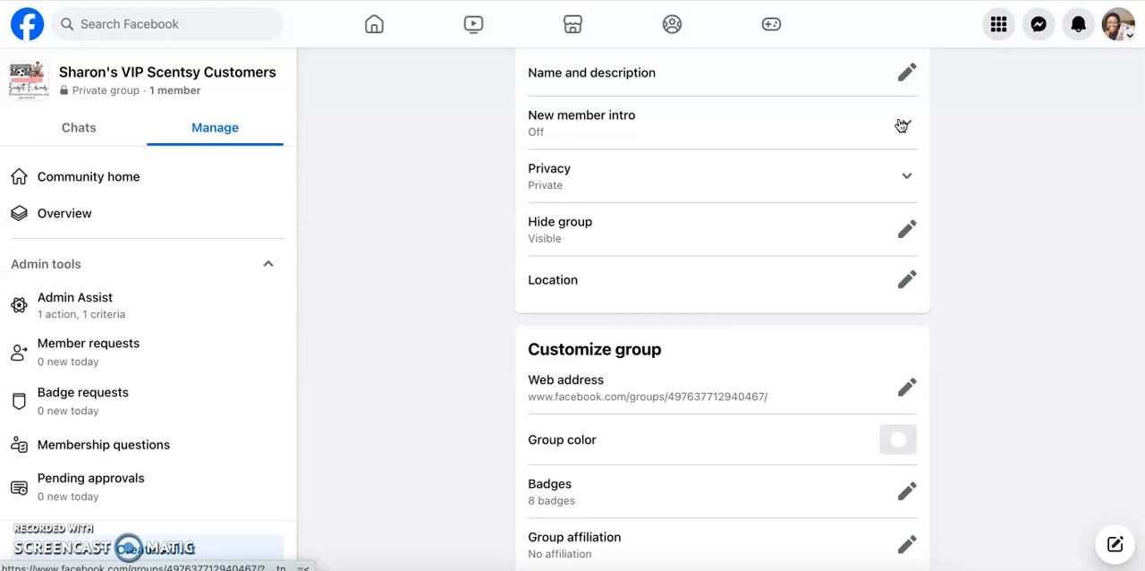
scroll(901, 125, "down", 5)
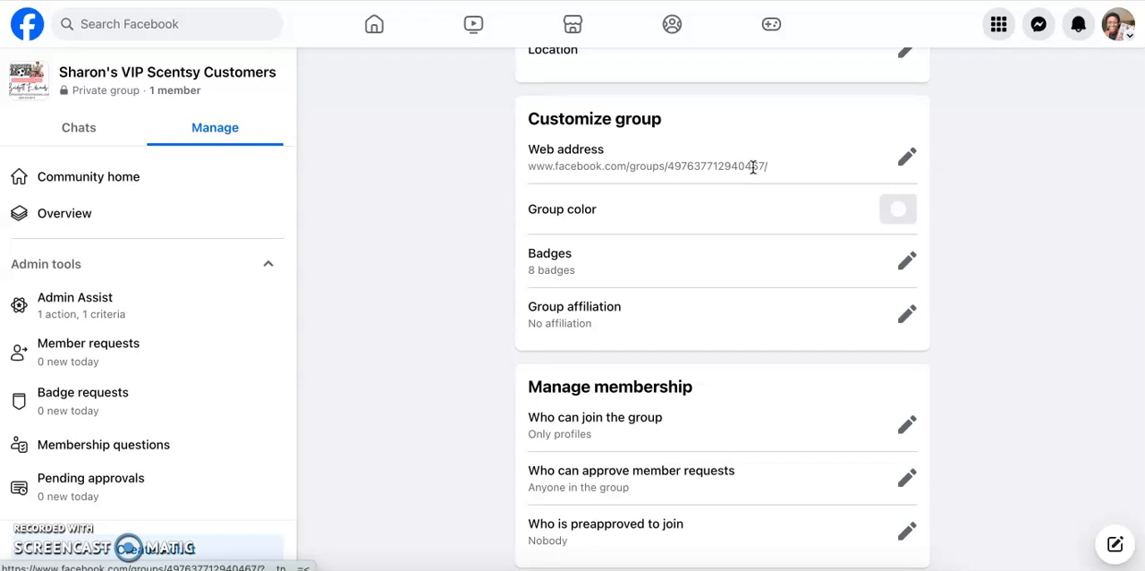
left_click(907, 157)
left_click(782, 206)
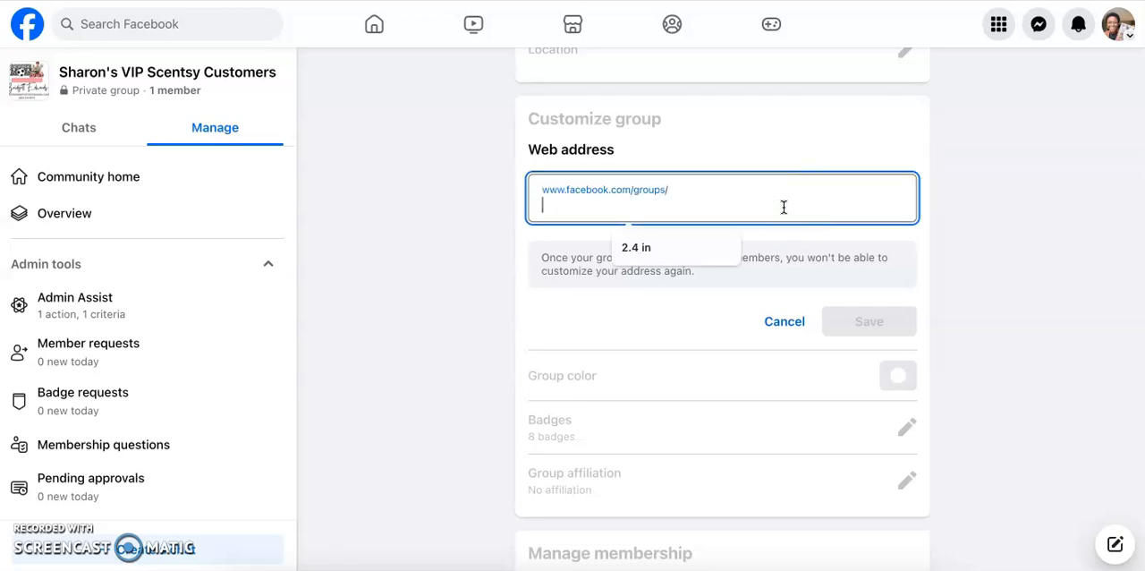
type("sharonvips")
key("BackSpace")
type("customergroup")
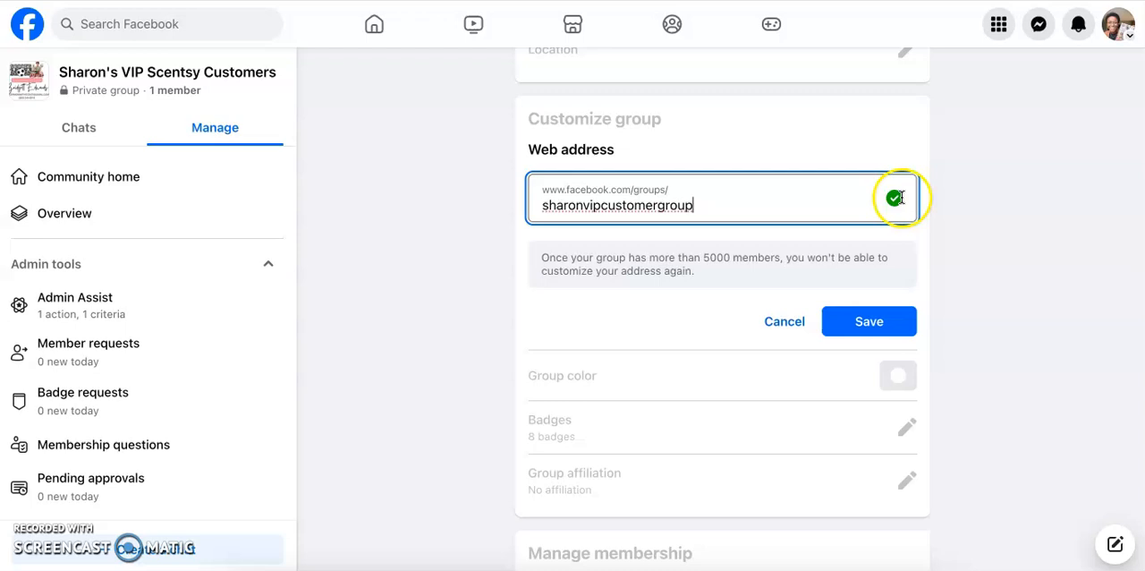
left_click(870, 322)
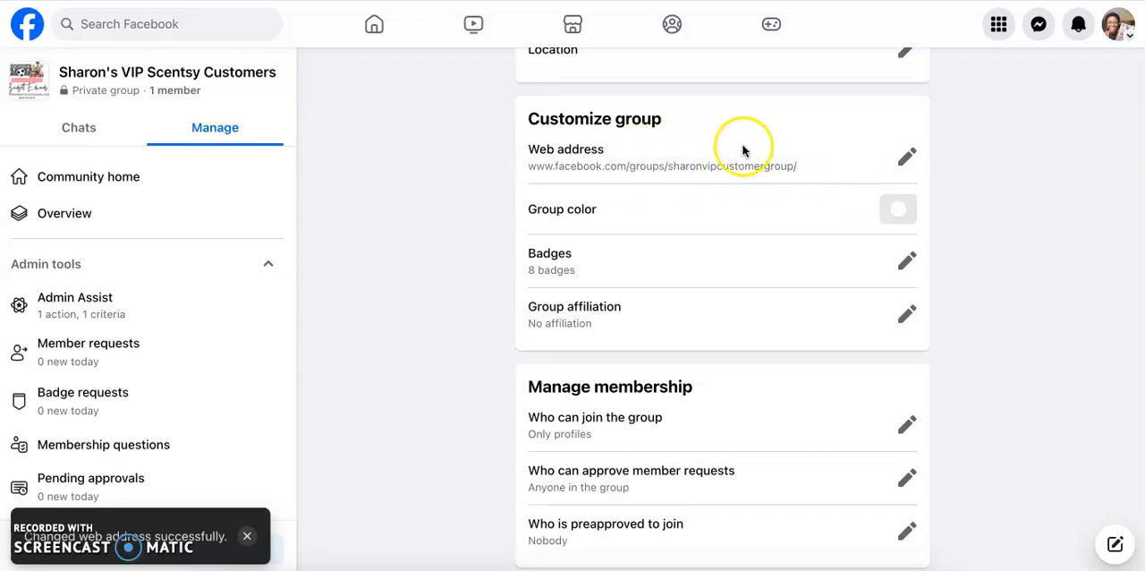
- Set the group color to the purple suggested from the cover photo and save it
left_click(891, 212)
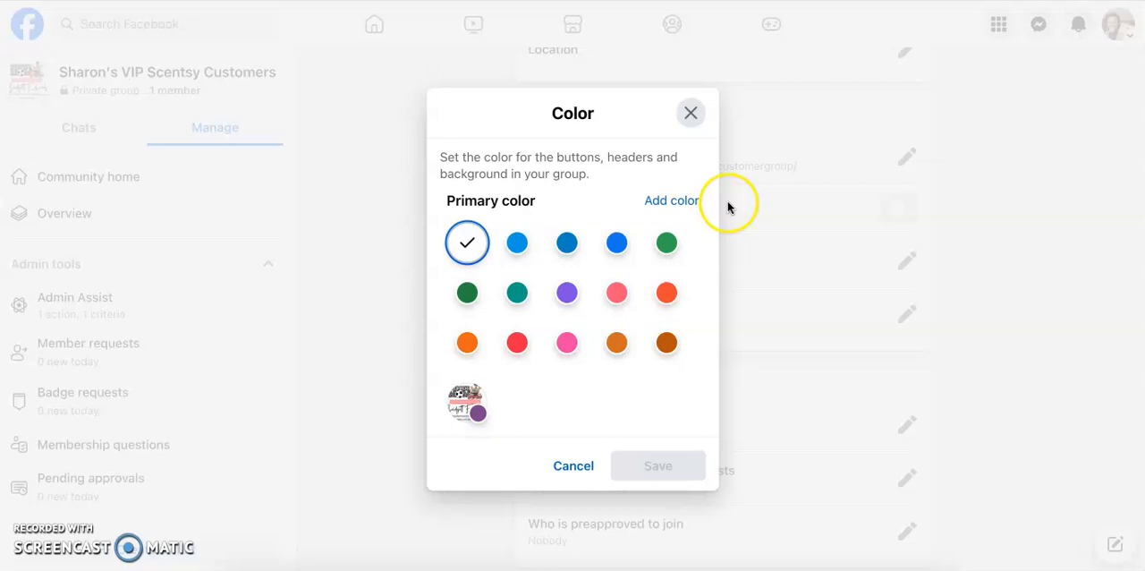
left_click(477, 416)
left_click(673, 525)
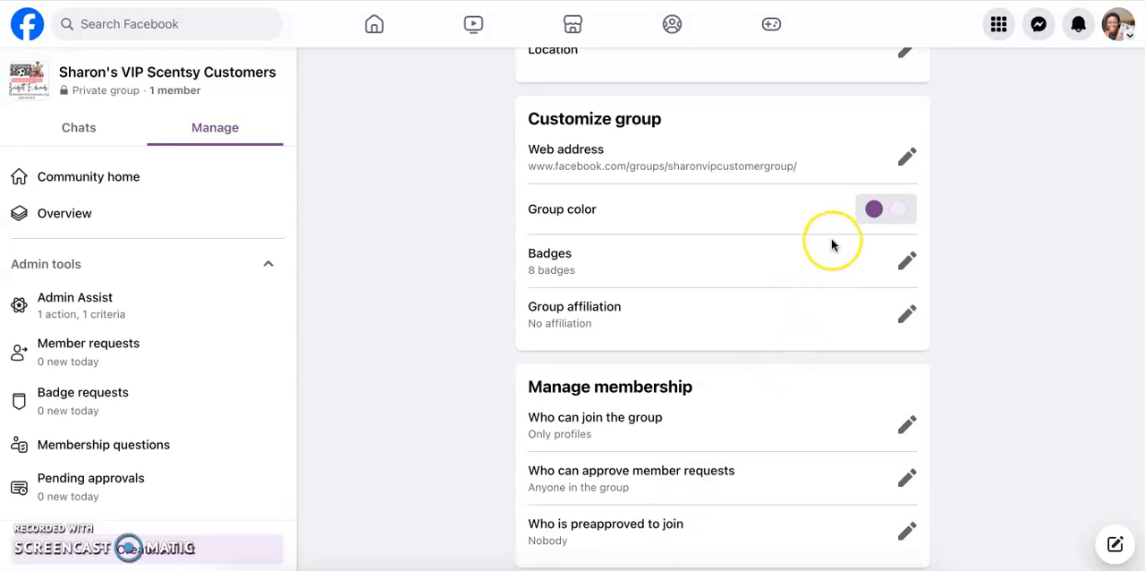
- Return to the community home and view the group page with its new color
scroll(831, 241, "up", 2)
scroll(831, 244, "up", 1)
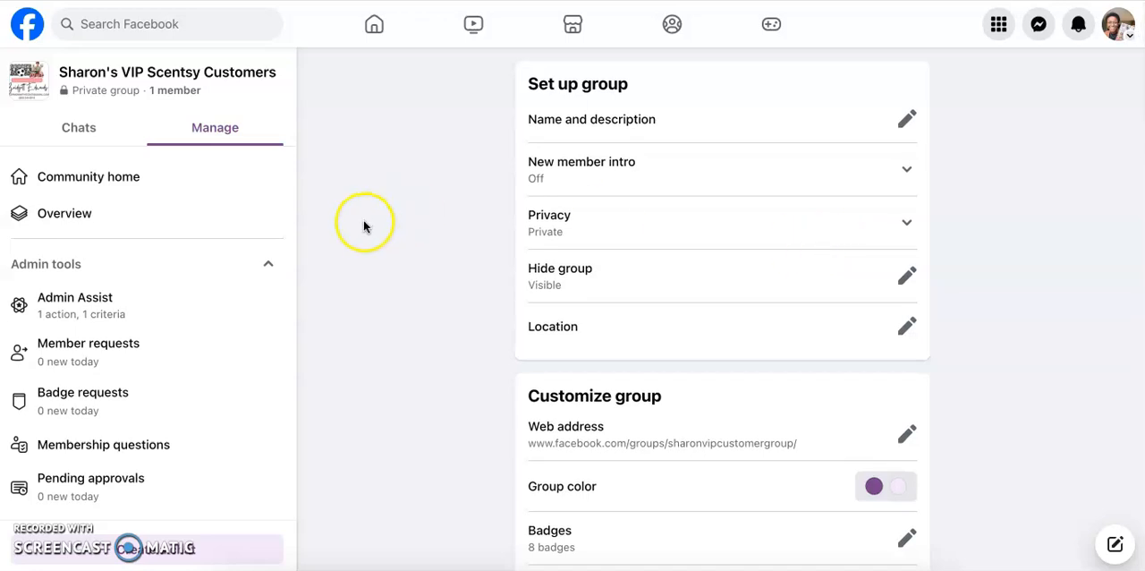
left_click(161, 181)
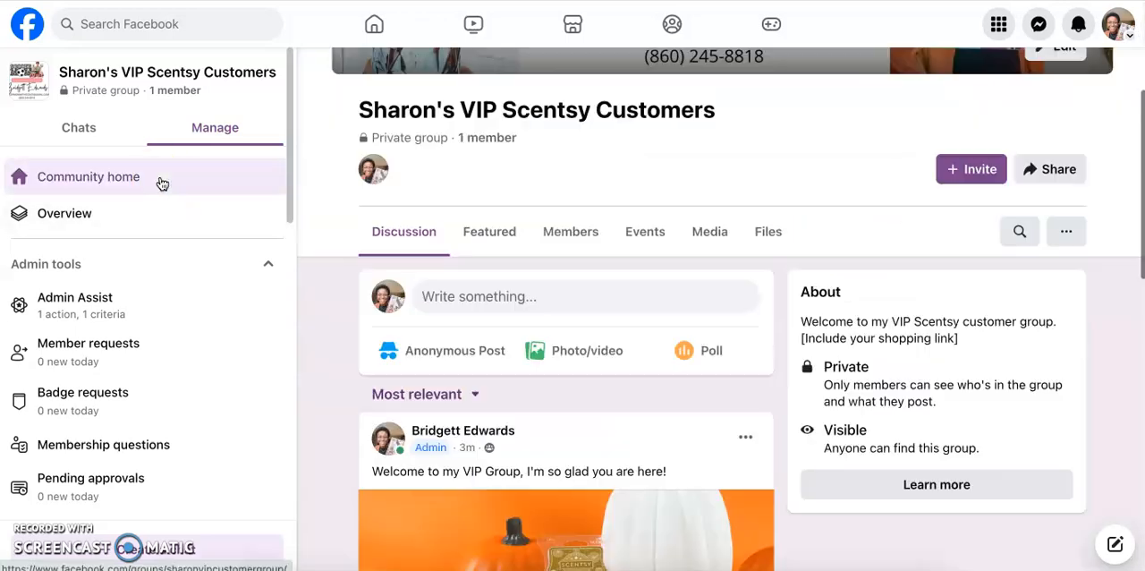
scroll(312, 228, "up", 3)
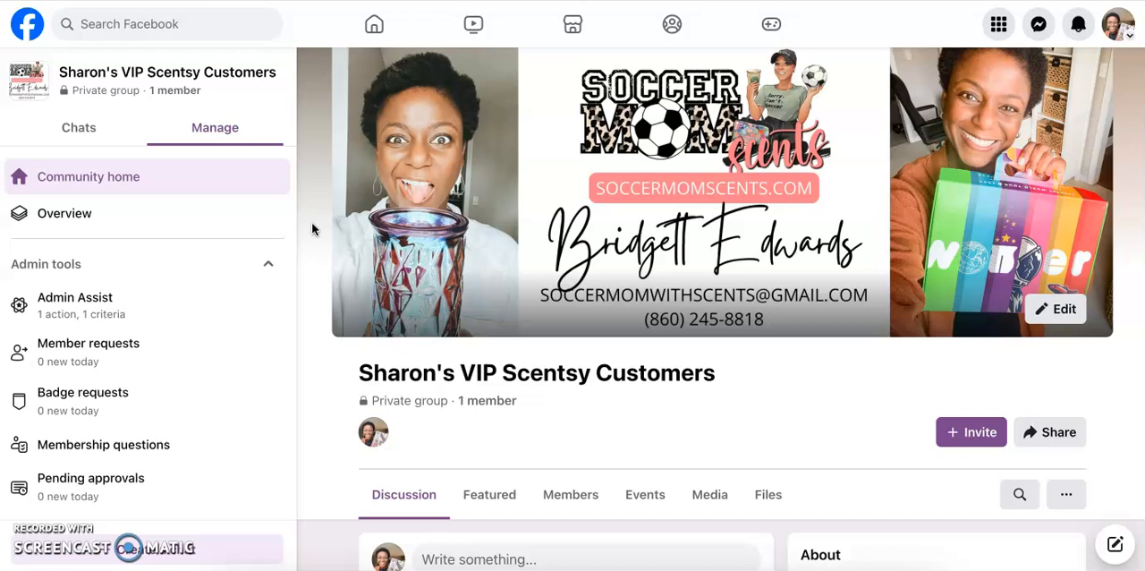
- Start a new group post with the text "Scheduling this post"
scroll(311, 229, "down", 3)
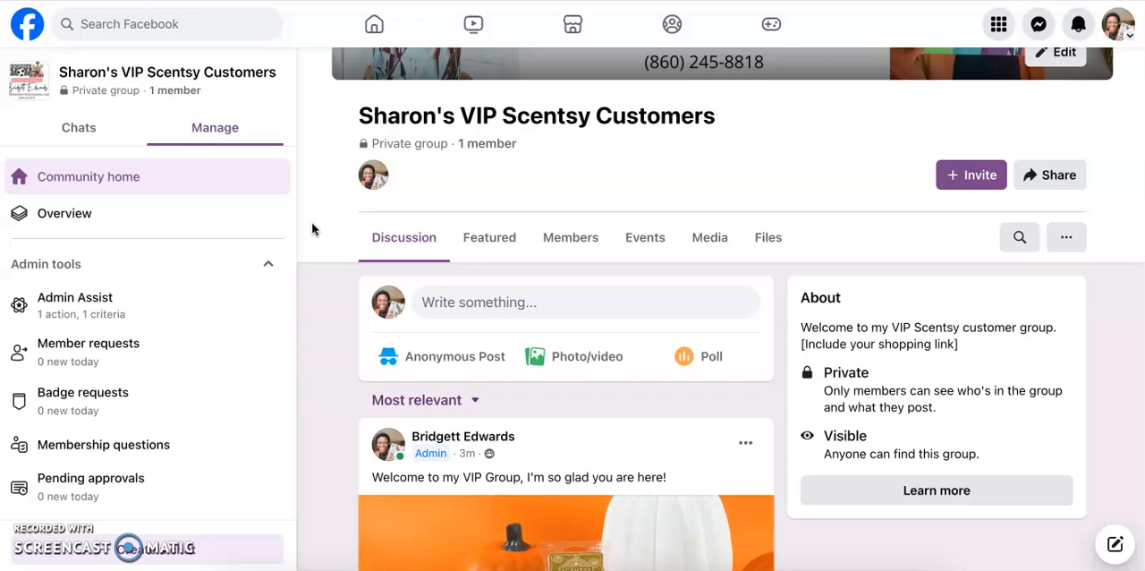
left_click(577, 311)
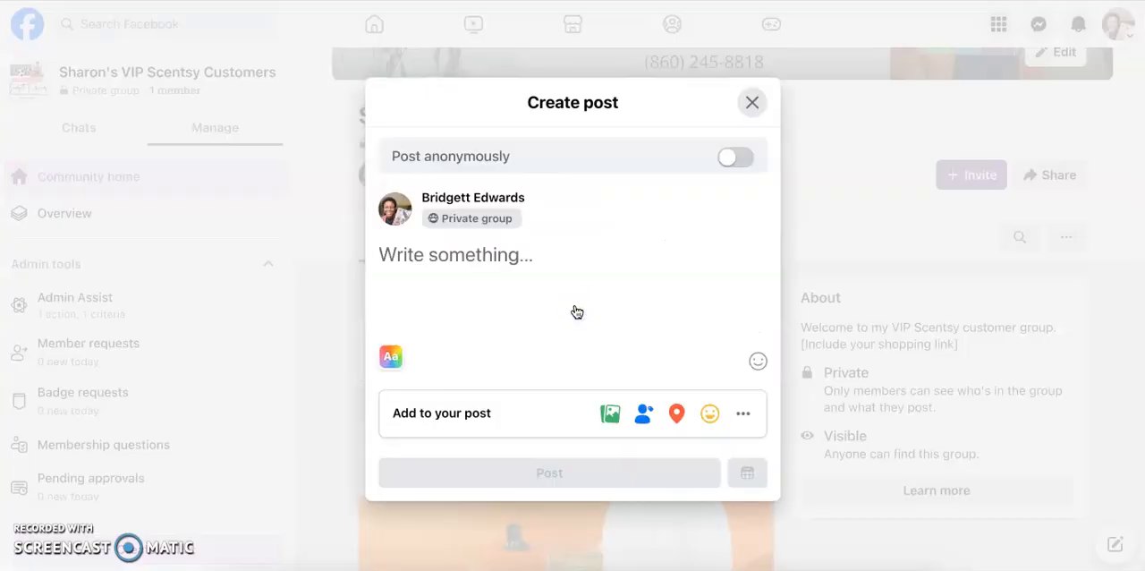
type("Scheduling this post")
left_click(613, 412)
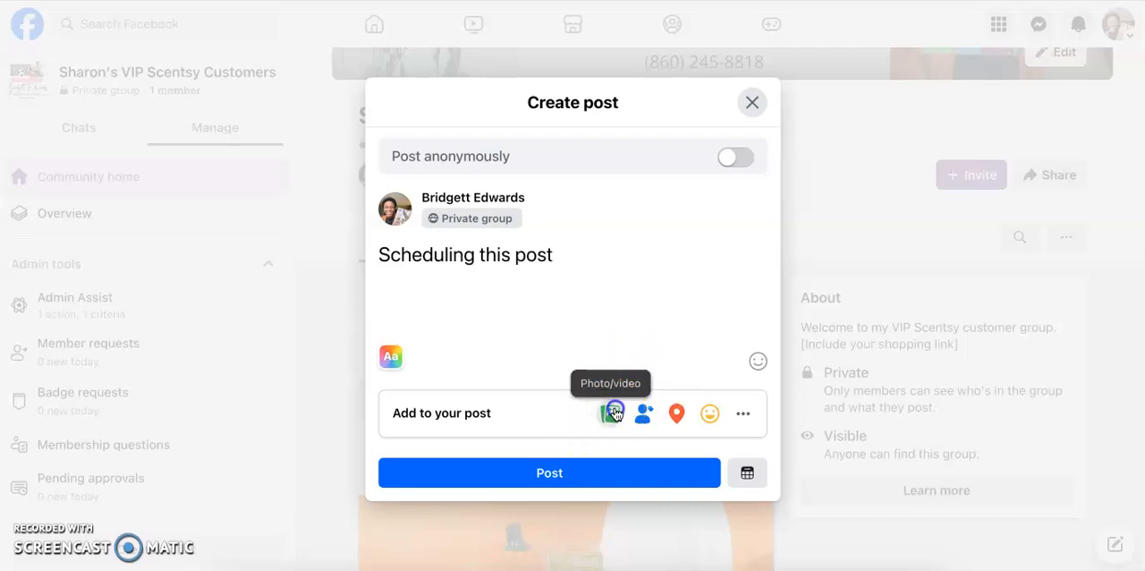
left_click(580, 337)
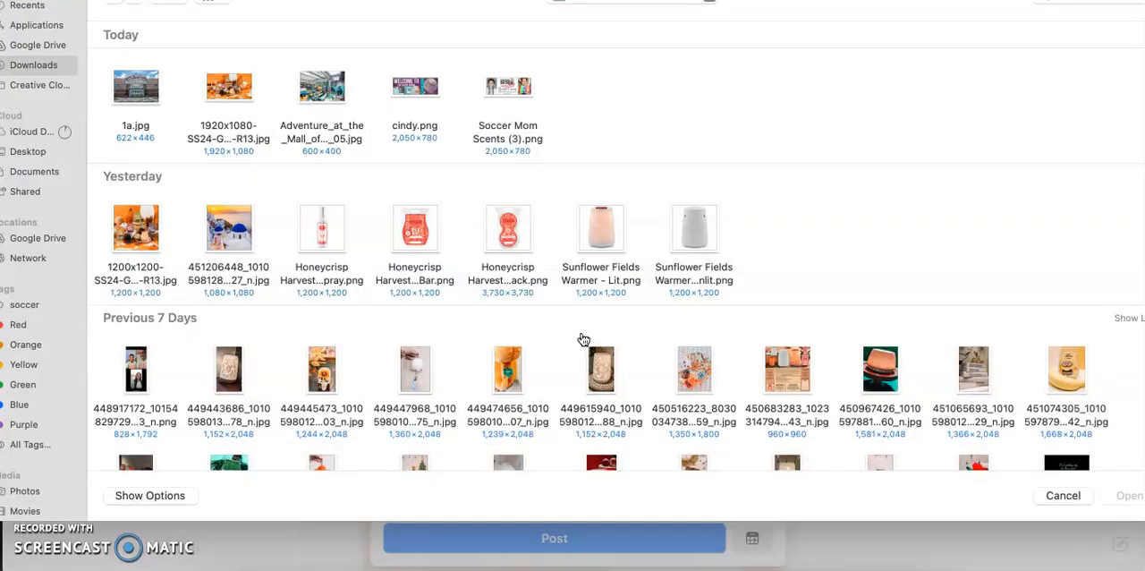
left_click(229, 370)
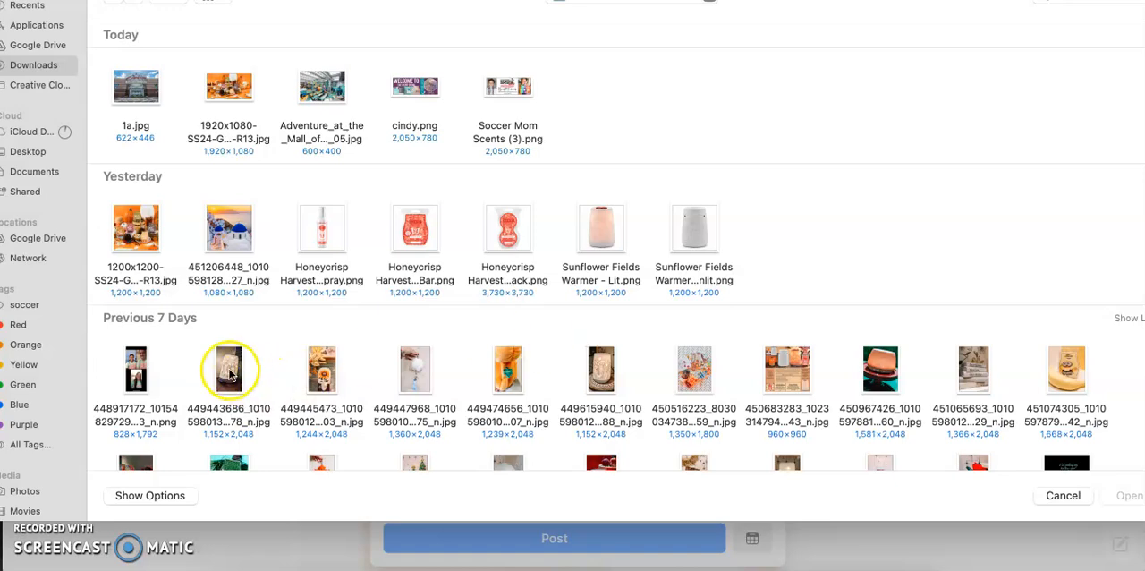
left_click(1117, 493)
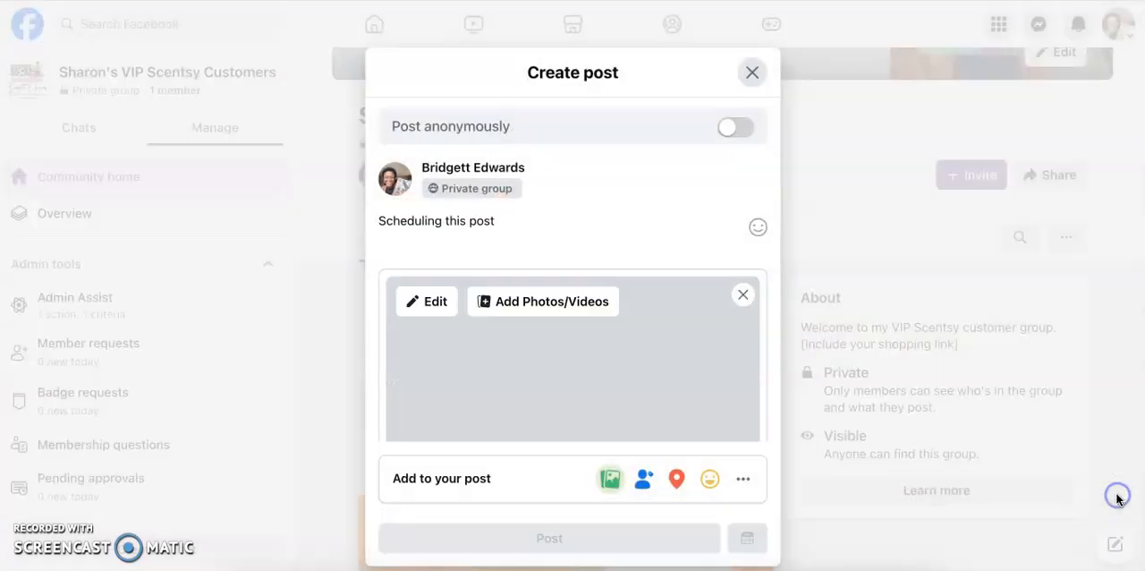
scroll(665, 337, "down", 5)
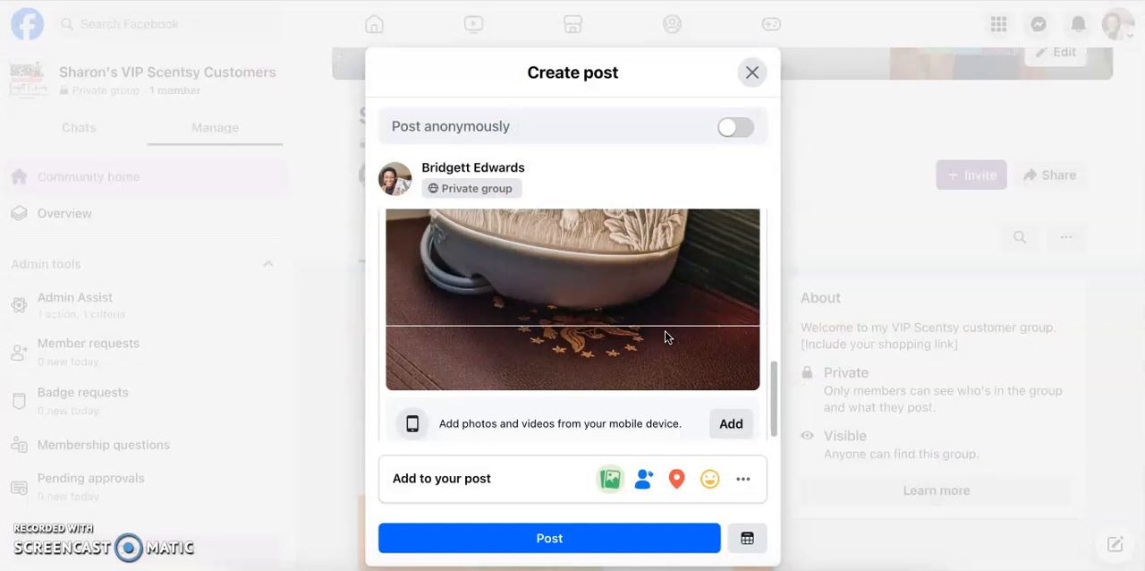
scroll(665, 336, "up", 5)
scroll(664, 336, "down", 1)
scroll(664, 336, "down", 3)
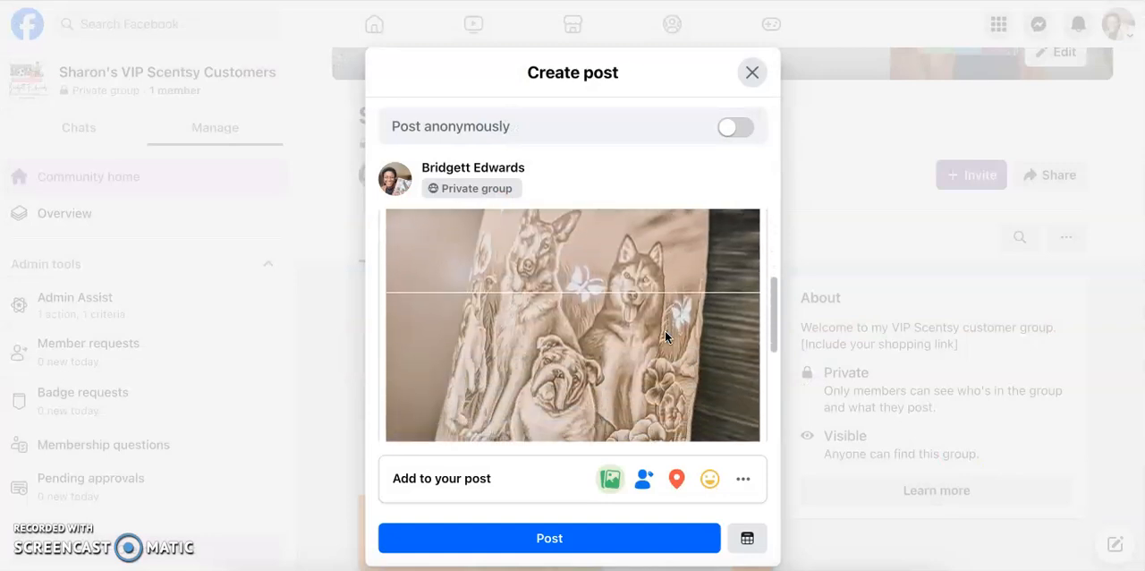
scroll(665, 336, "up", 3)
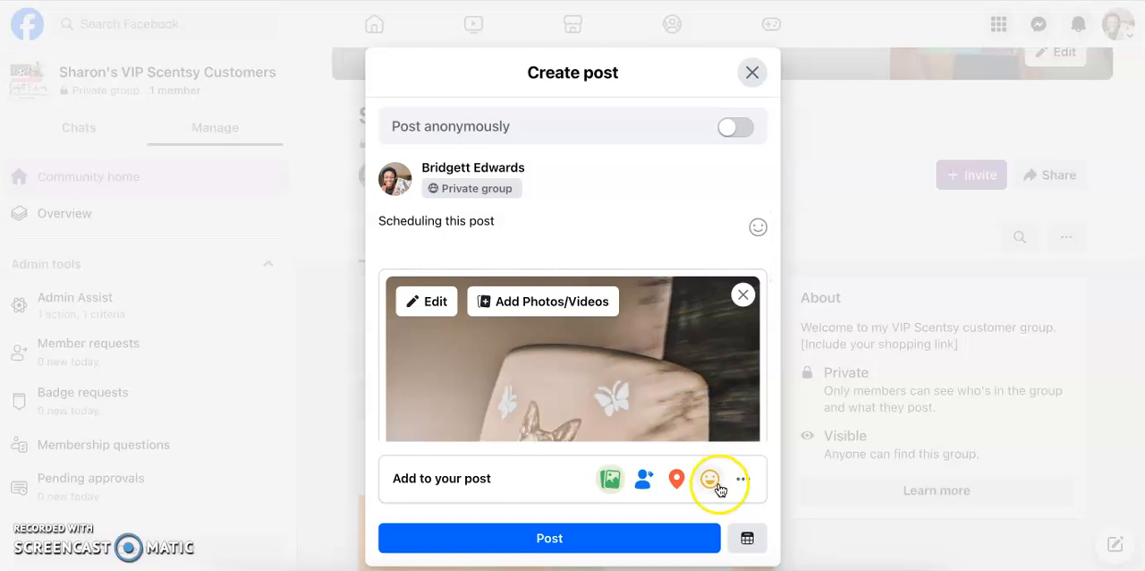
- Schedule the post for Jul 22, 2024 at 10:20 AM and return to the group page
left_click(748, 539)
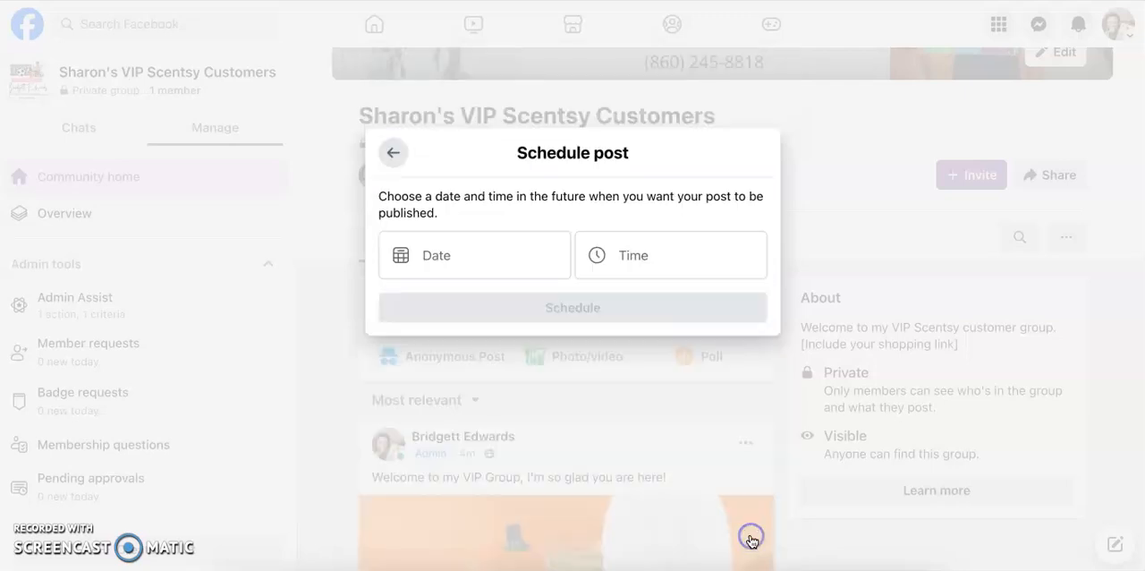
left_click(529, 271)
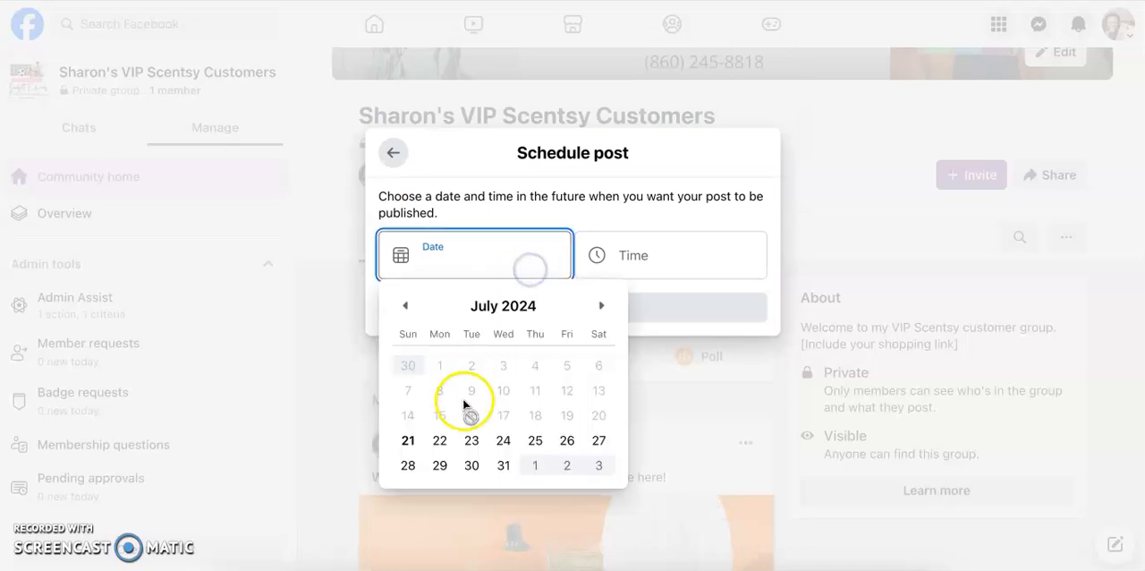
left_click(442, 437)
left_click(664, 255)
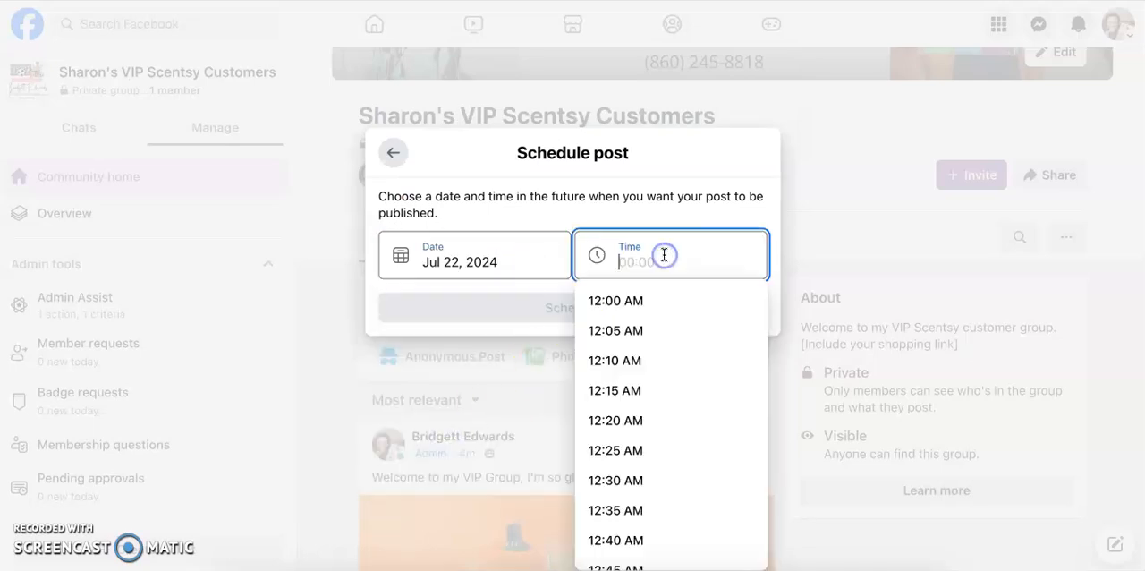
type("102")
left_click(654, 295)
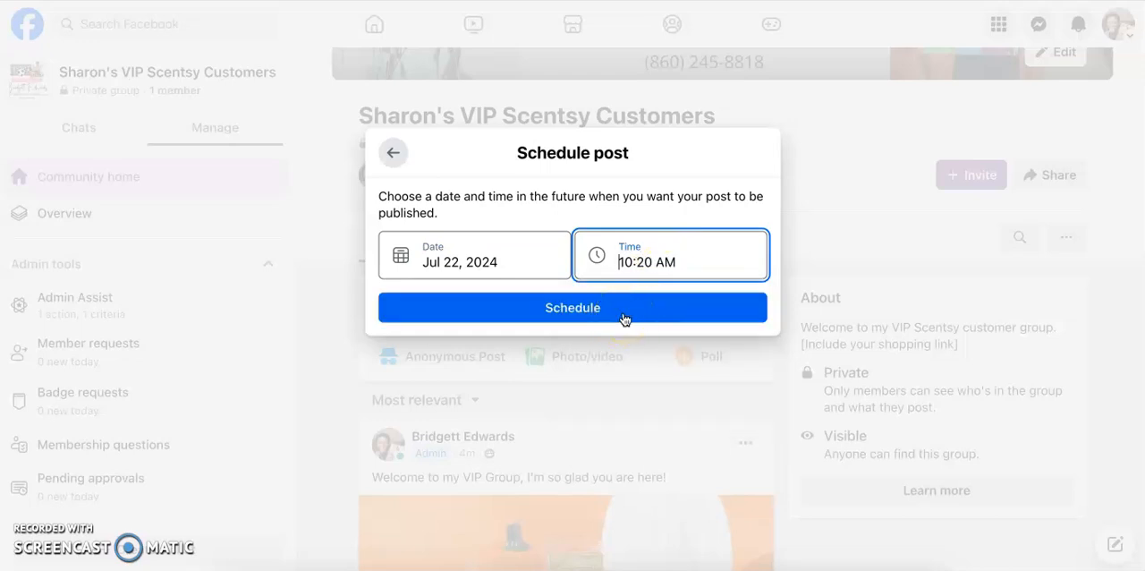
left_click(624, 313)
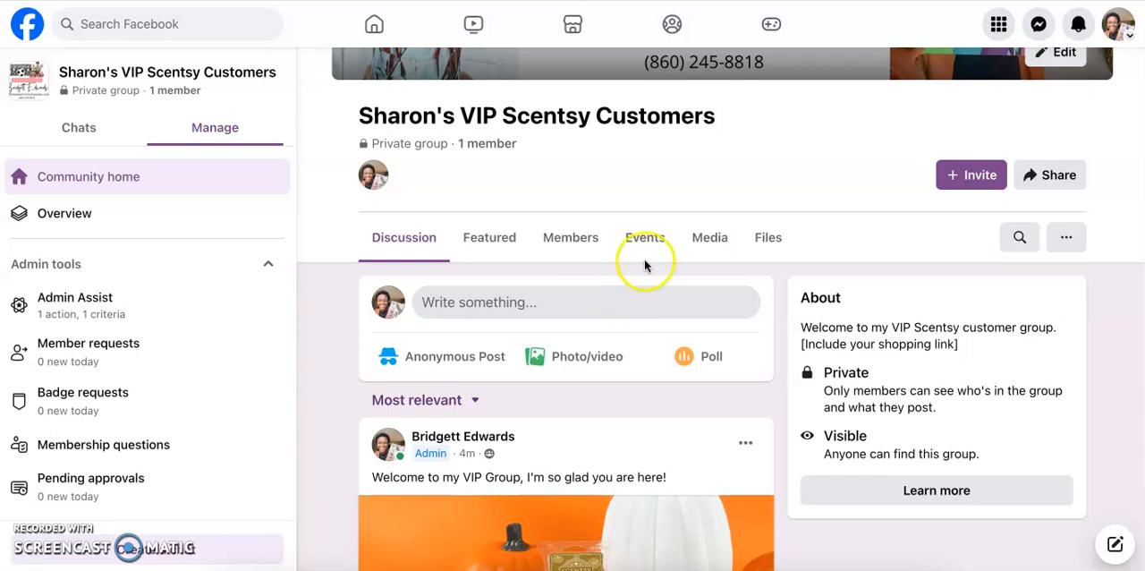
scroll(718, 170, "up", 2)
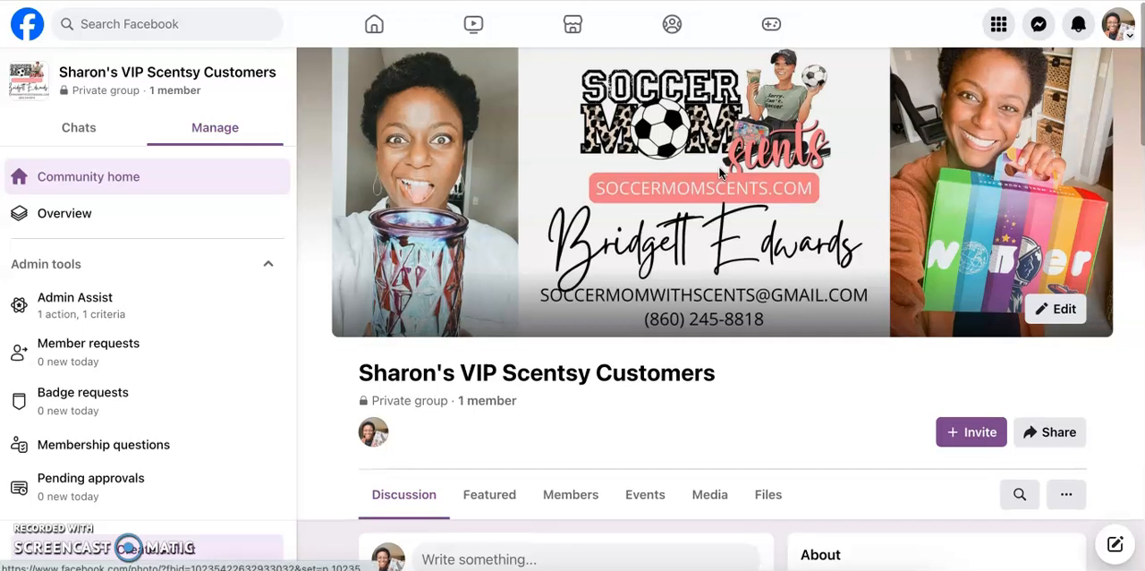